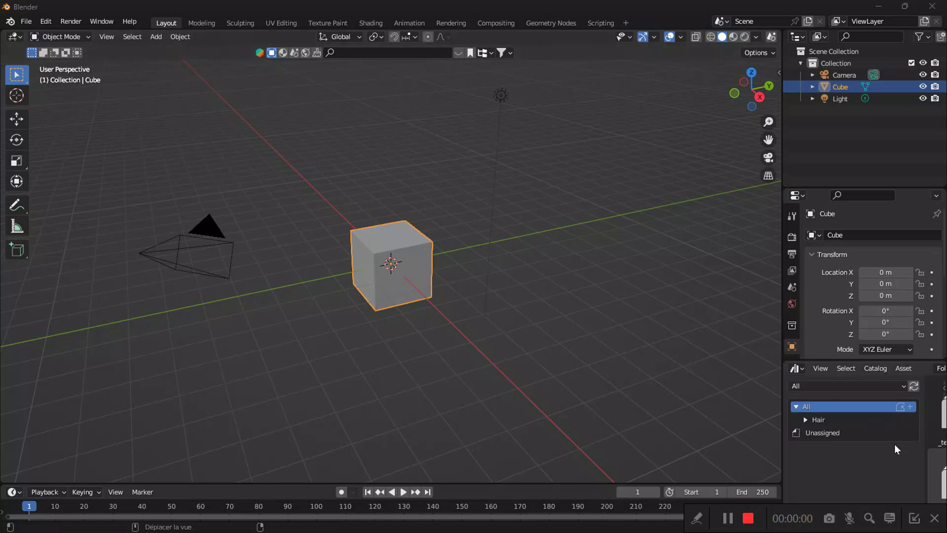
Narrow the catalog sidebar and switch the asset browser to the lanscape_Blender library.
click(914, 517)
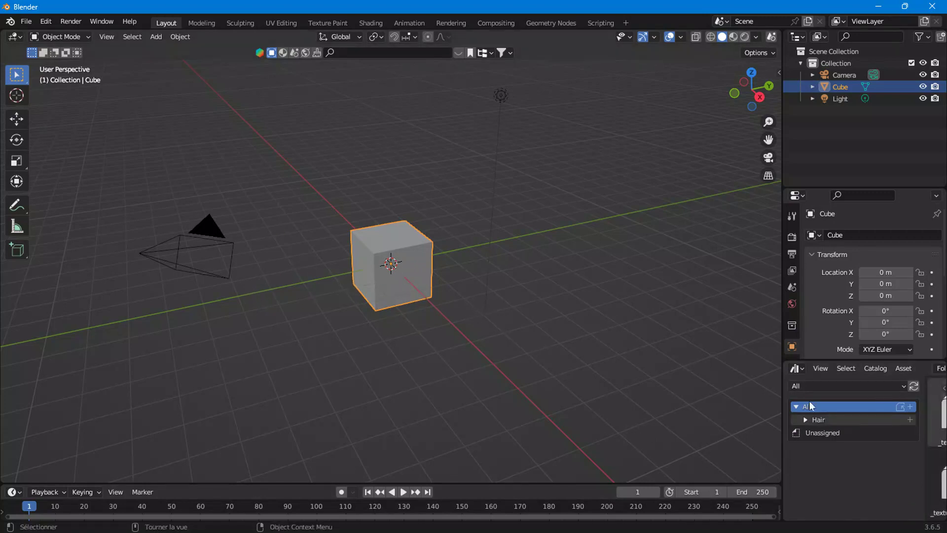
mouse_move(923, 444)
mouse_down()
mouse_move(829, 448)
mouse_move(864, 446)
mouse_up()
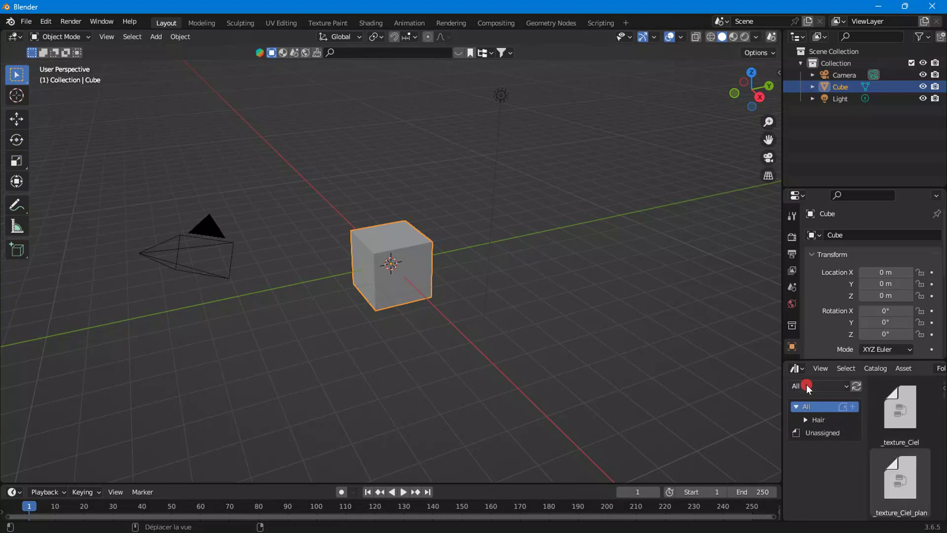
click(806, 385)
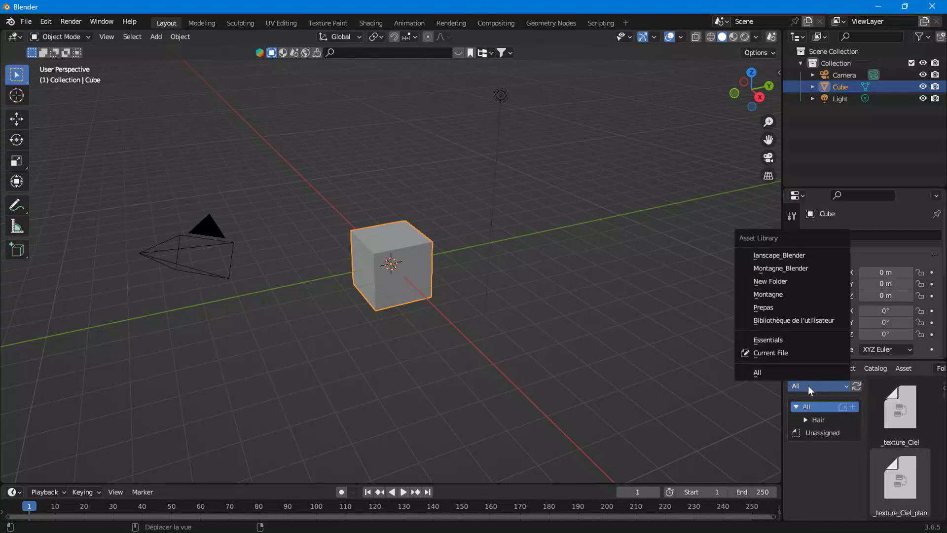
click(776, 256)
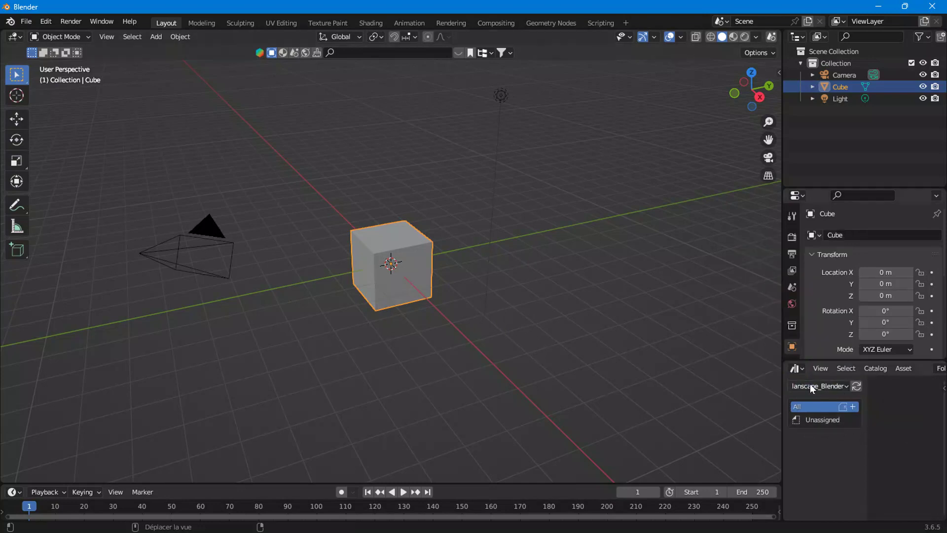
Zoom in and orbit the viewport to see the cube from a lower angle.
click(809, 384)
scroll(362, 310, up, 2)
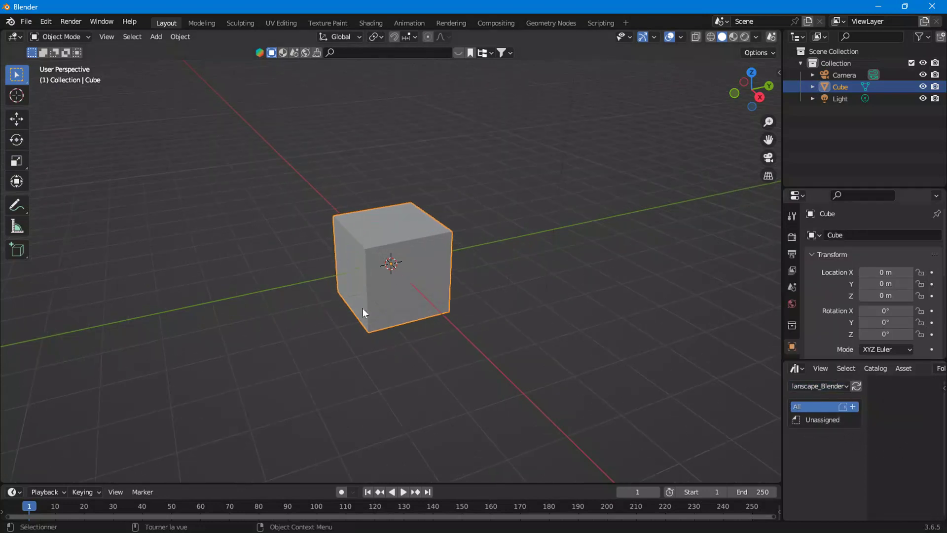
scroll(362, 312, up, 1)
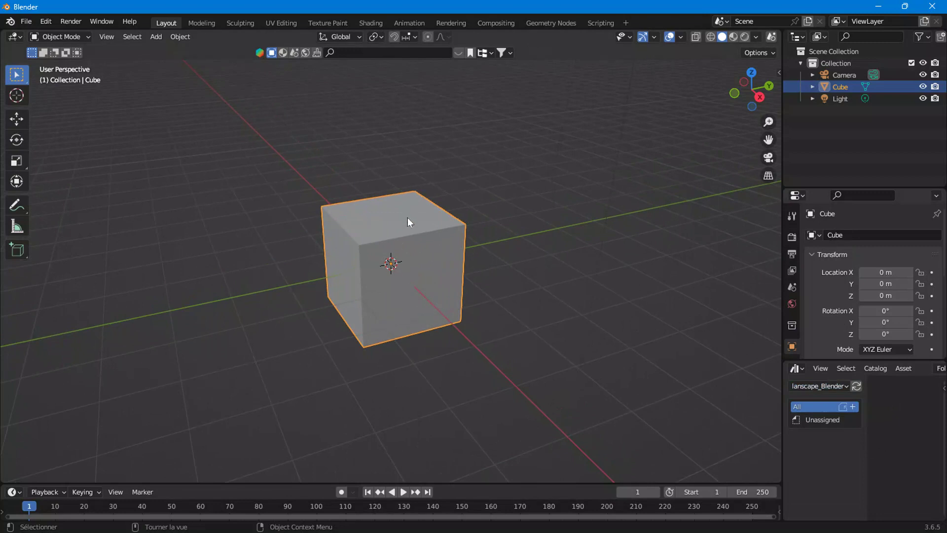
middle_drag(443, 244, 442, 232)
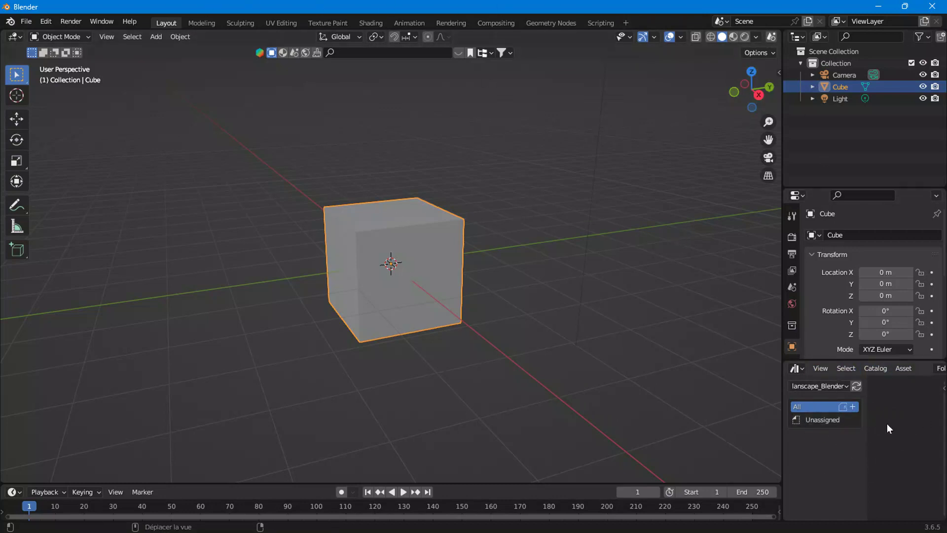
Load a new General file with the default cube, camera and light.
click(28, 26)
click(156, 36)
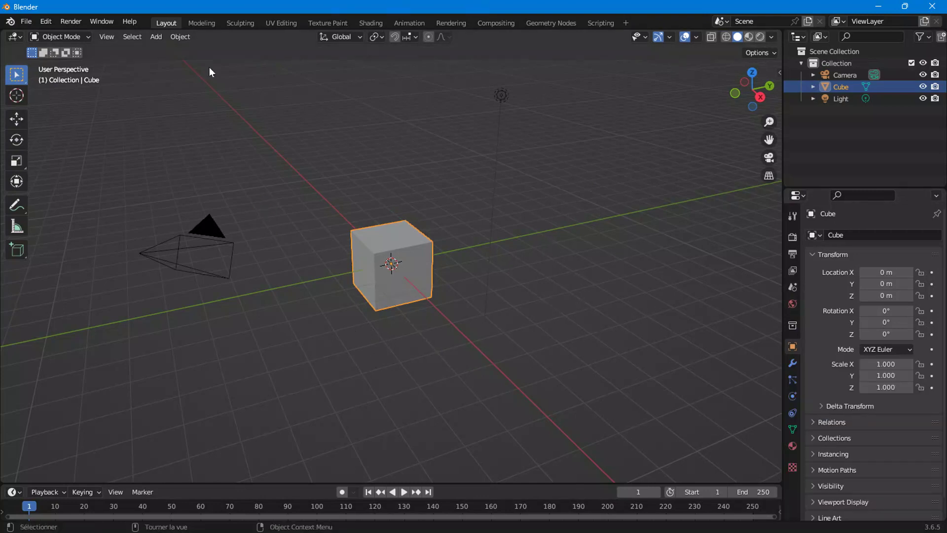
click(26, 21)
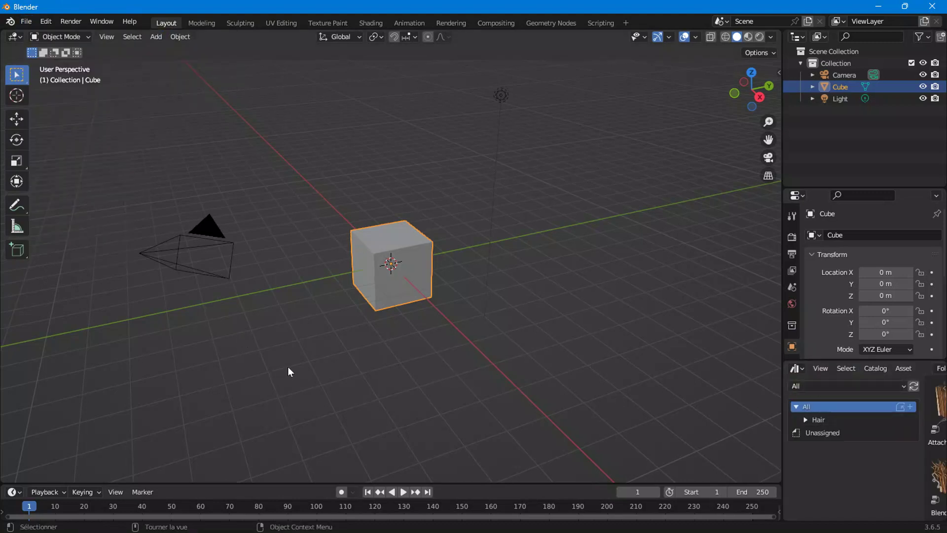
click(26, 21)
mouse_move(23, 37)
click(158, 35)
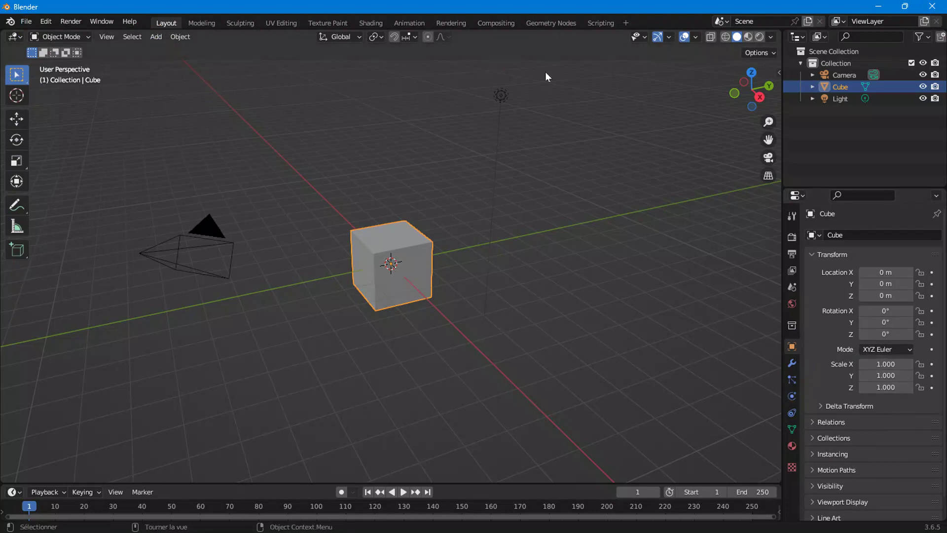
In the Geometry Nodes workspace, split the Properties area and make its lower part an Asset Browser.
click(543, 25)
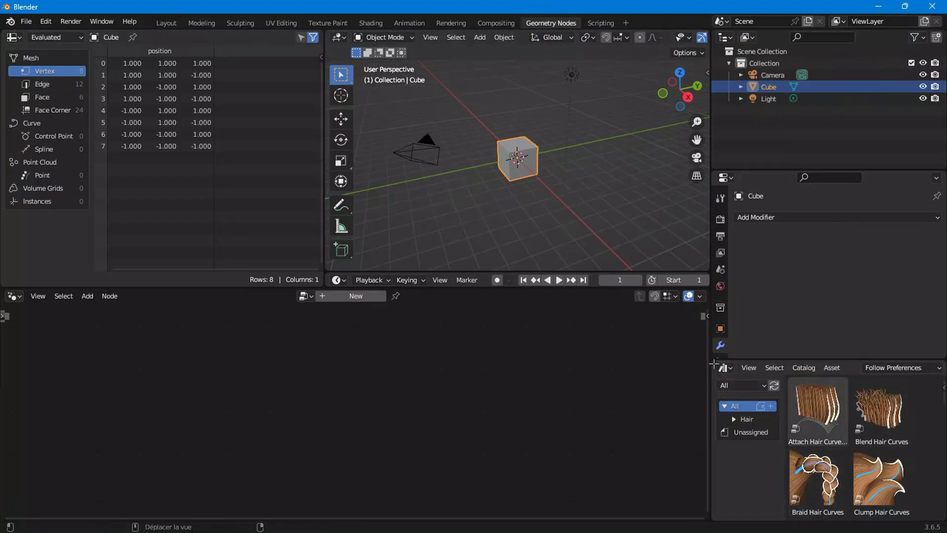
mouse_move(715, 366)
mouse_down()
mouse_move(721, 376)
mouse_move(323, 423)
mouse_up()
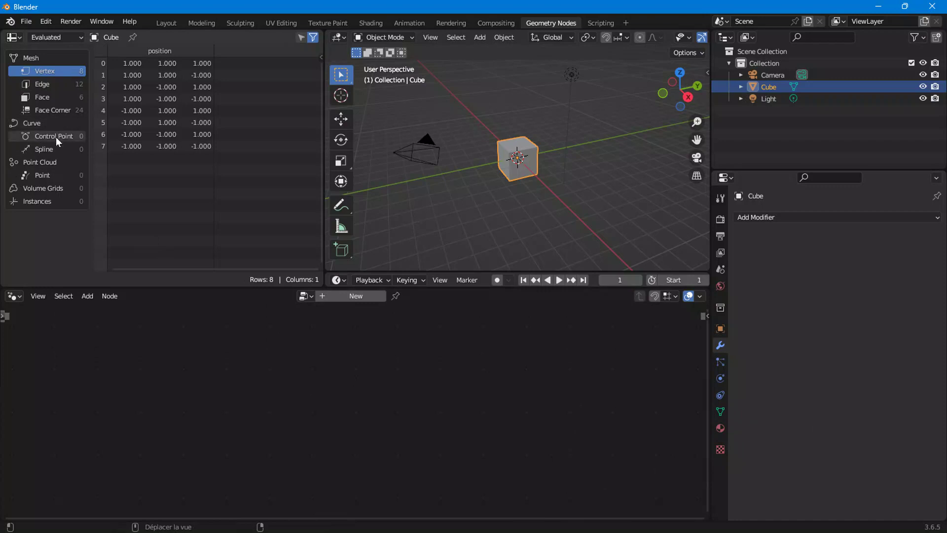
drag(714, 172, 723, 377)
click(725, 384)
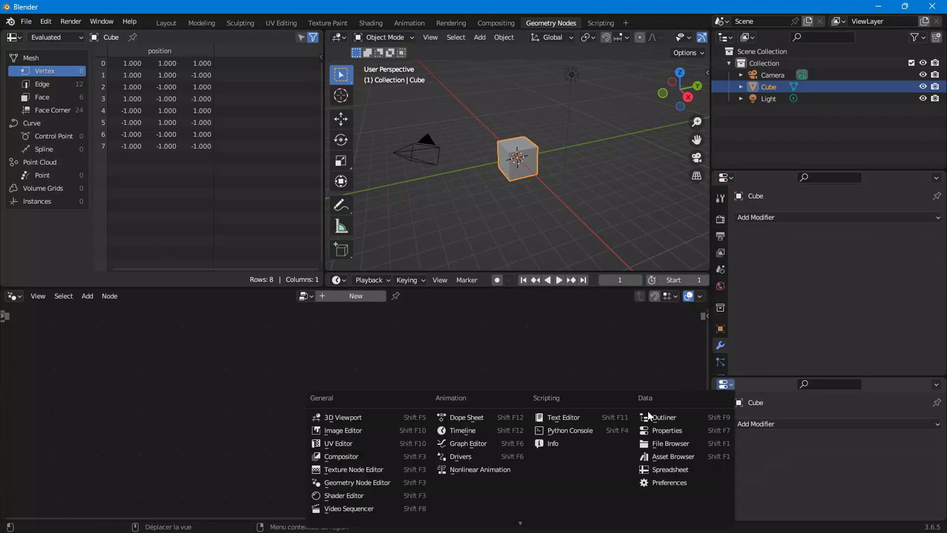
click(668, 456)
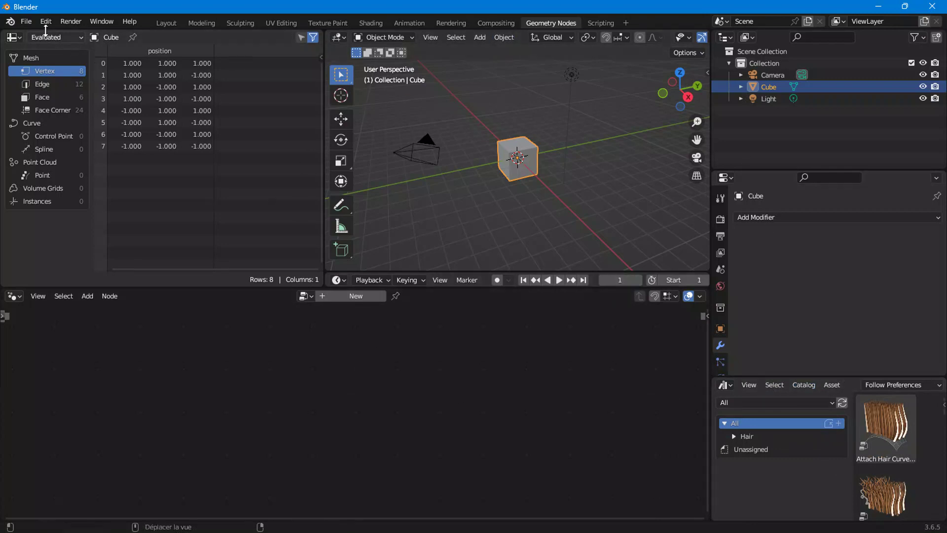
Save the Geometry Nodes layout with the hair asset browser as the startup file.
click(27, 23)
mouse_move(47, 239)
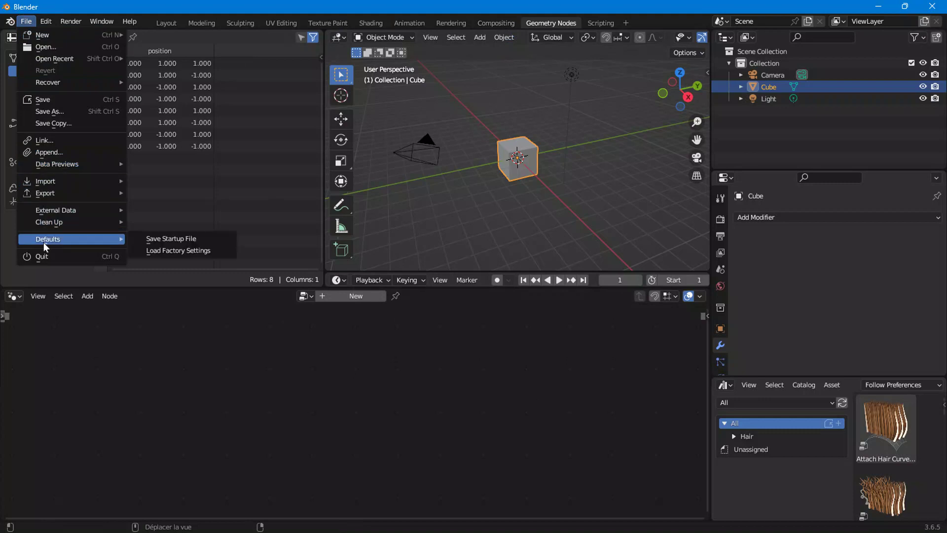
click(186, 242)
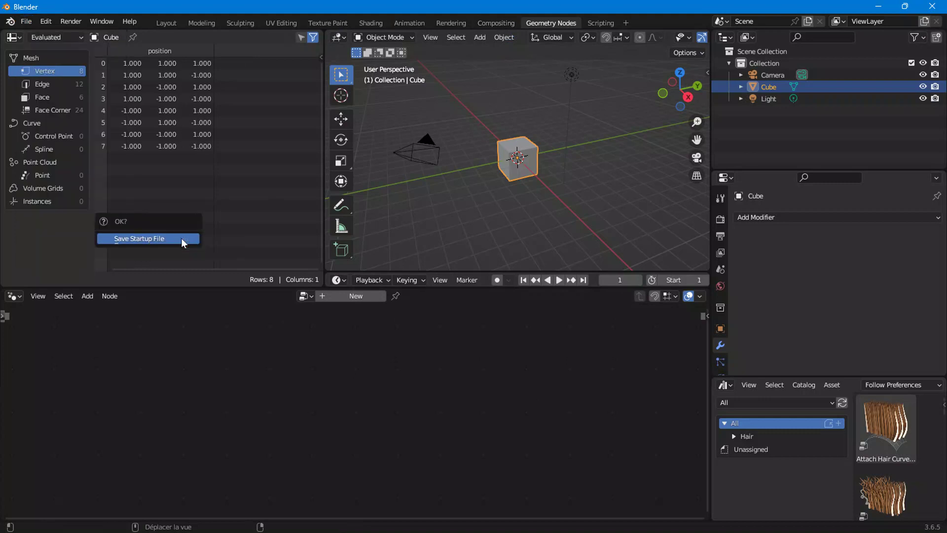
click(149, 239)
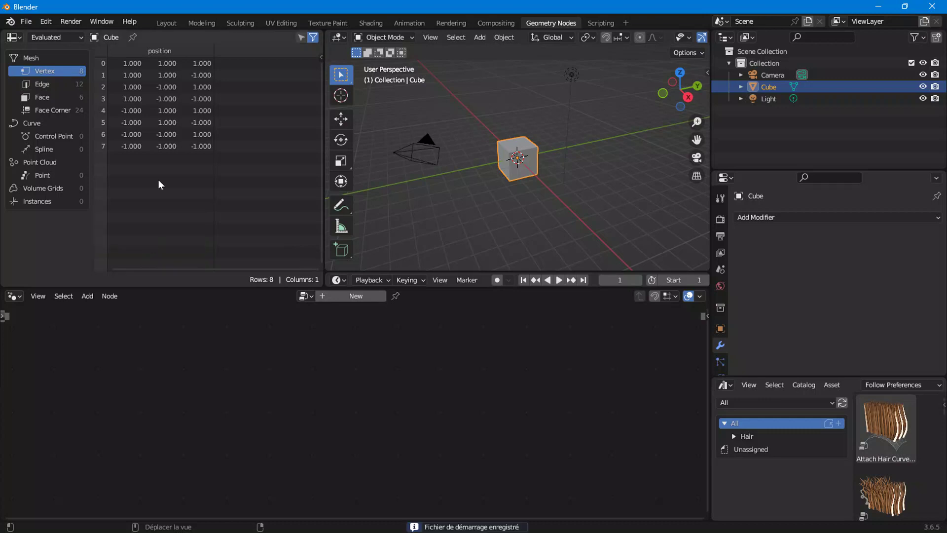
click(26, 21)
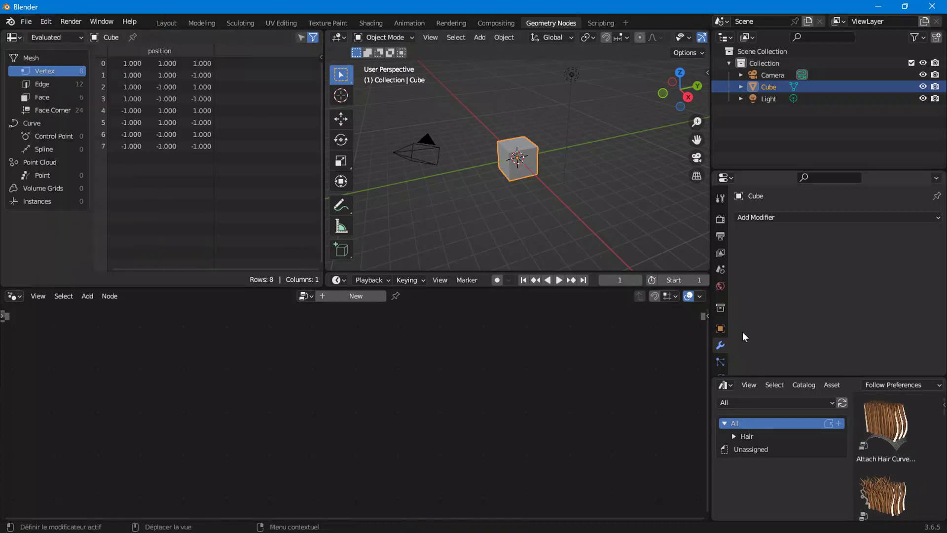
Start a new General file from the saved startup and re-save the startup file from Layout.
click(170, 25)
click(26, 21)
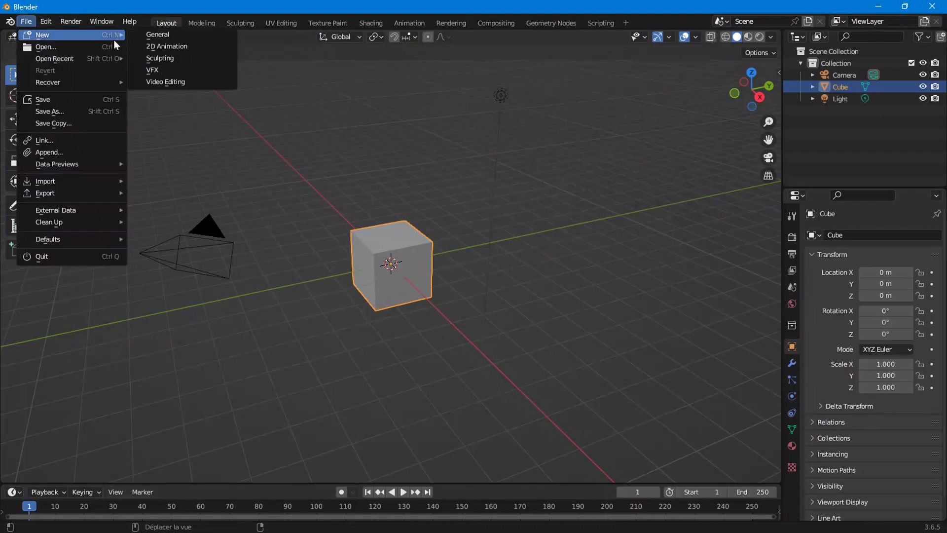
click(153, 35)
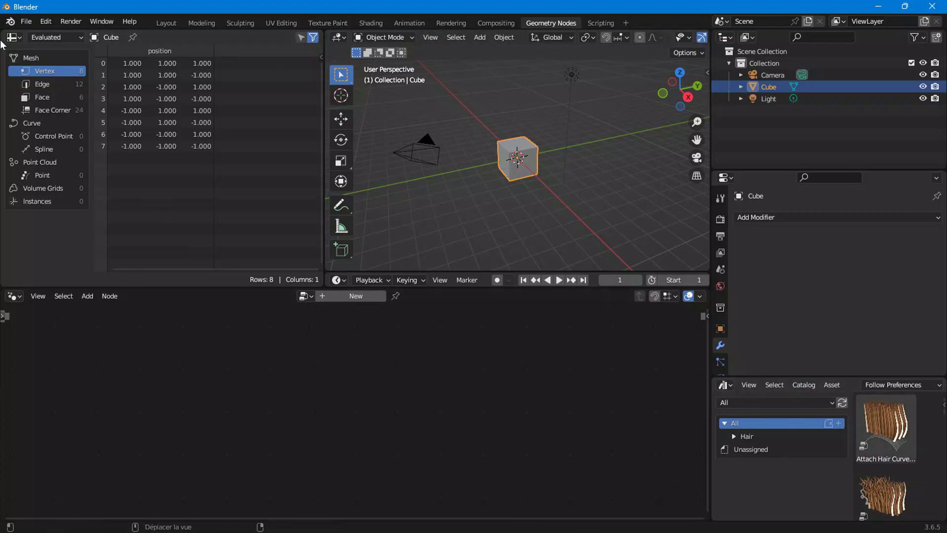
click(31, 25)
click(166, 23)
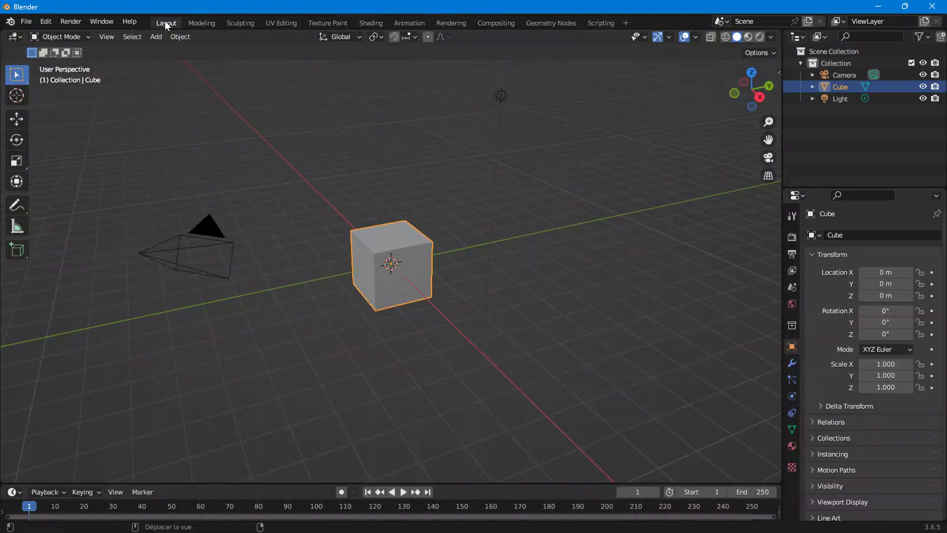
click(27, 24)
mouse_move(47, 238)
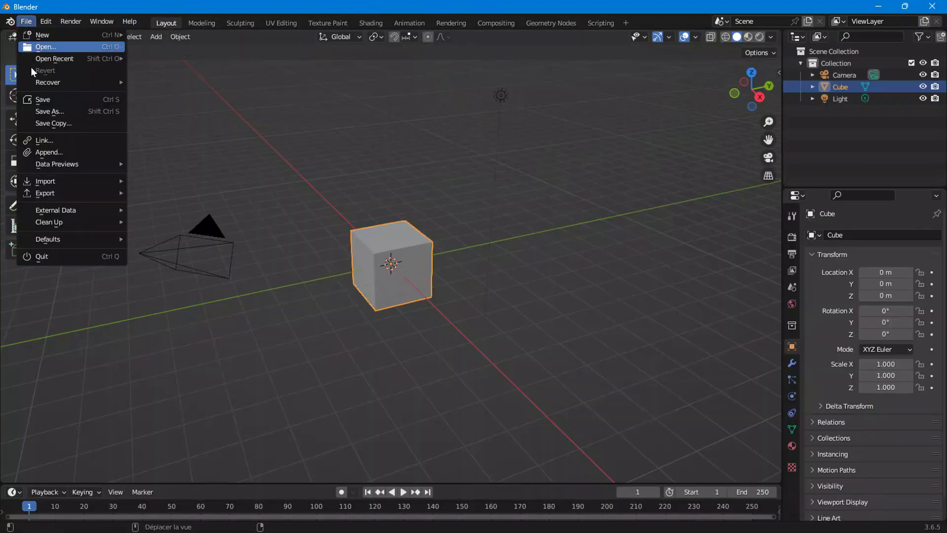
click(166, 240)
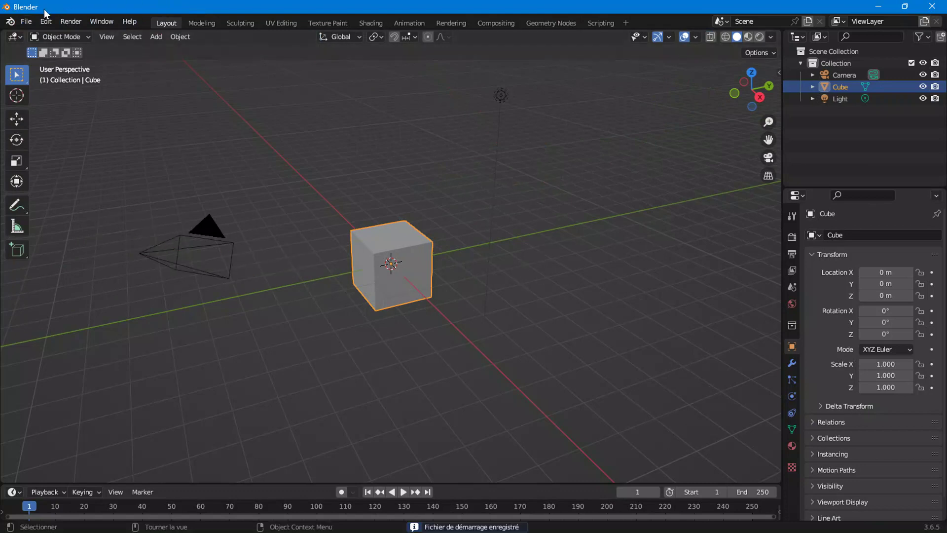
click(25, 21)
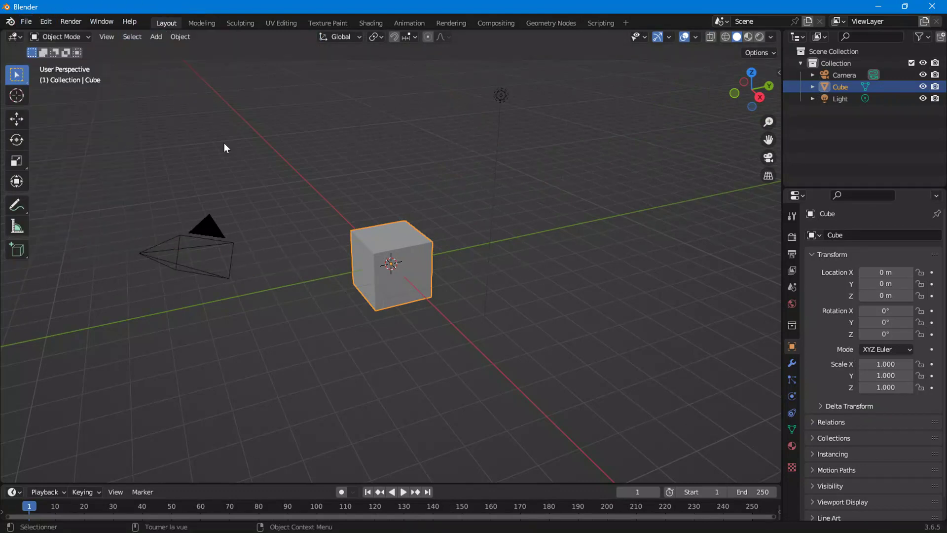
Enlarge the Geometry Nodes asset browser, check its library list, then return to Layout.
click(552, 22)
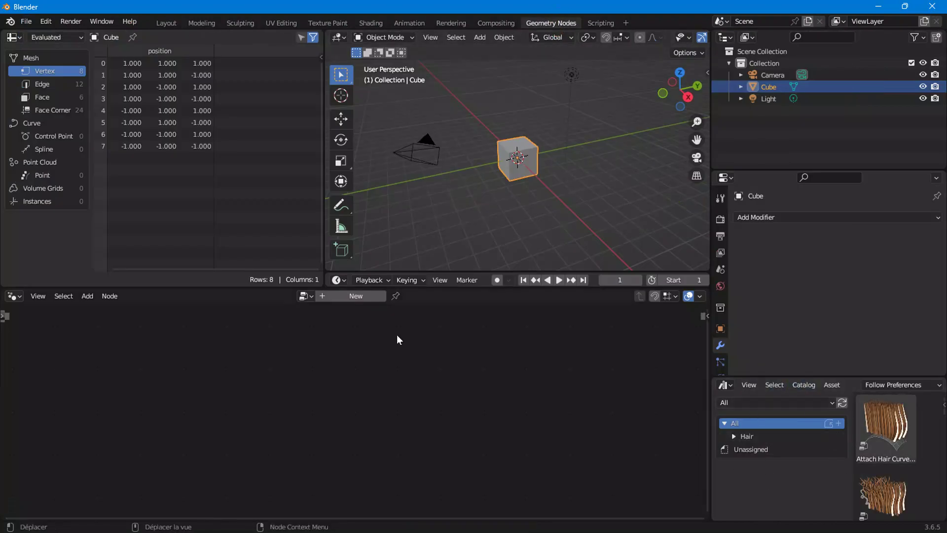
click(168, 23)
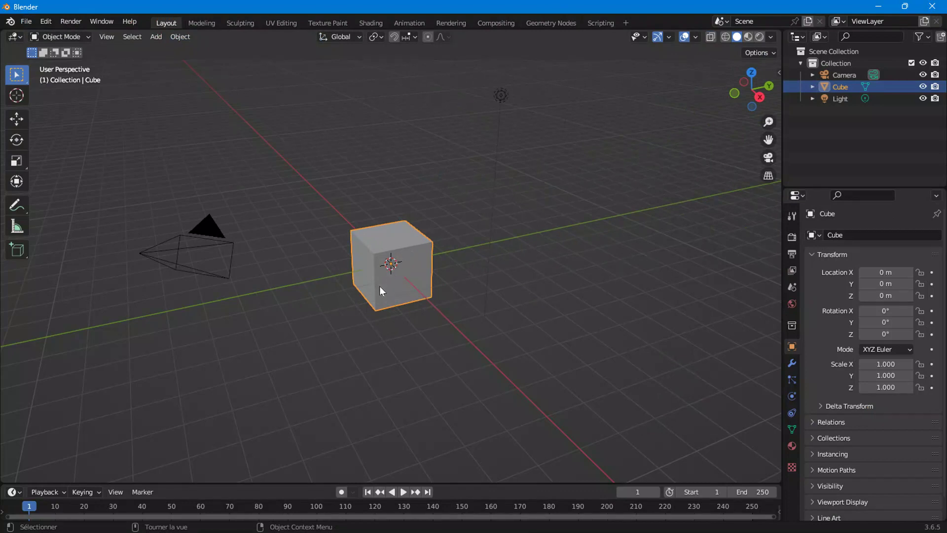
click(540, 24)
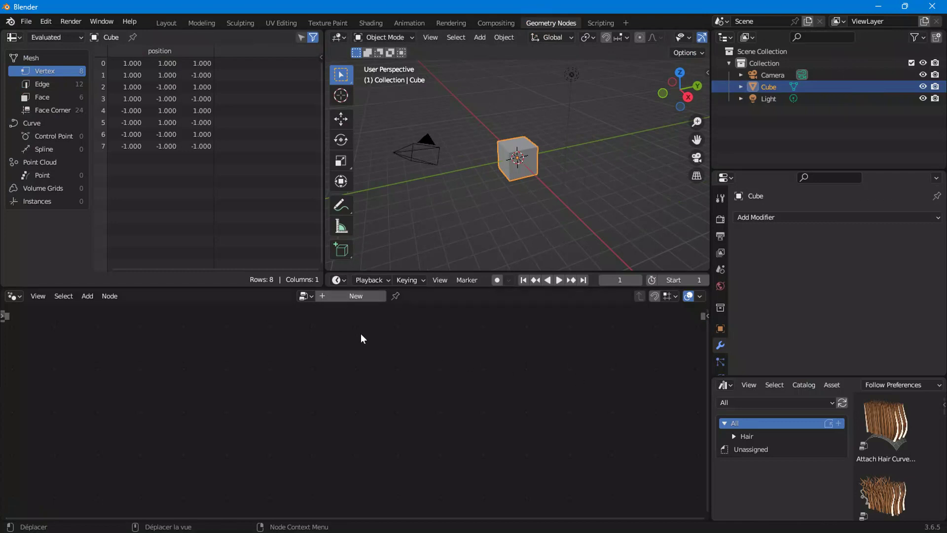
drag(767, 377, 763, 208)
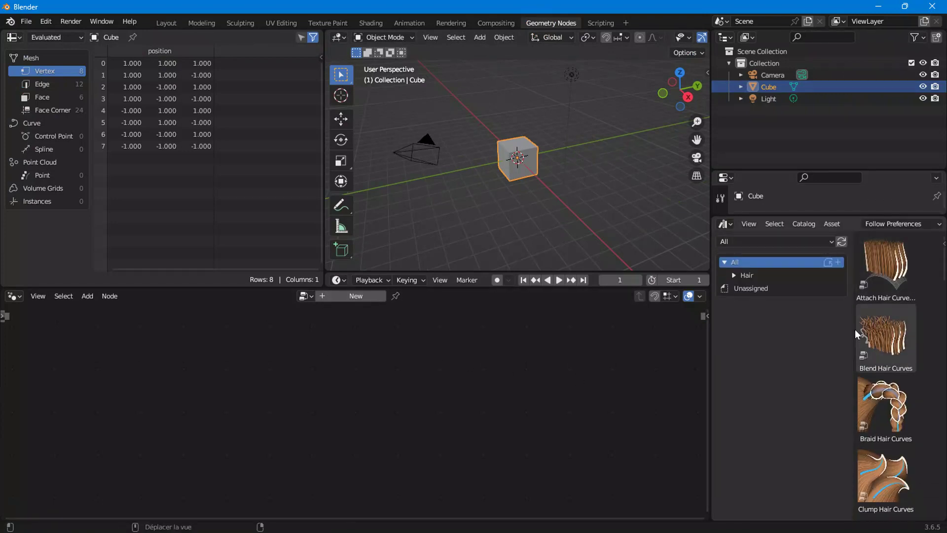
scroll(943, 268, down, 5)
scroll(943, 268, down, 3)
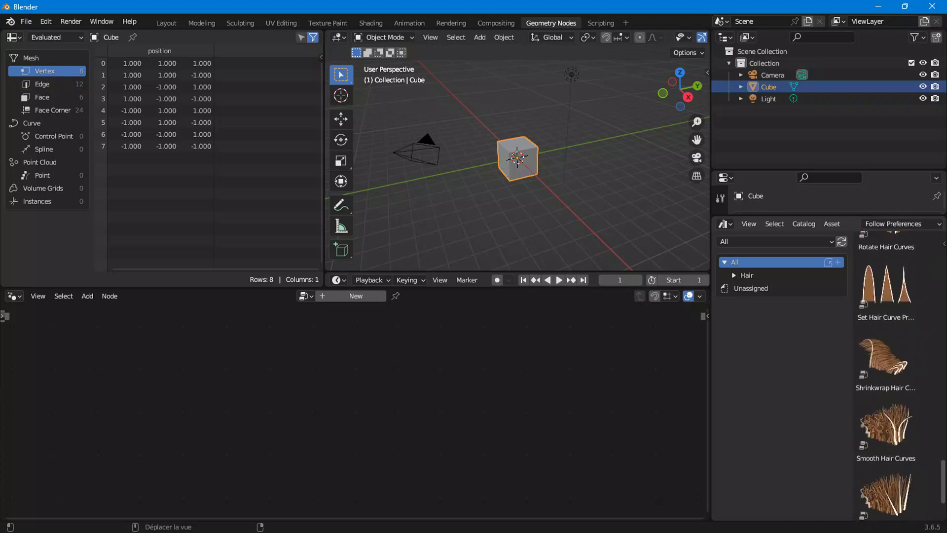
scroll(943, 268, down, 3)
scroll(943, 268, up, 10)
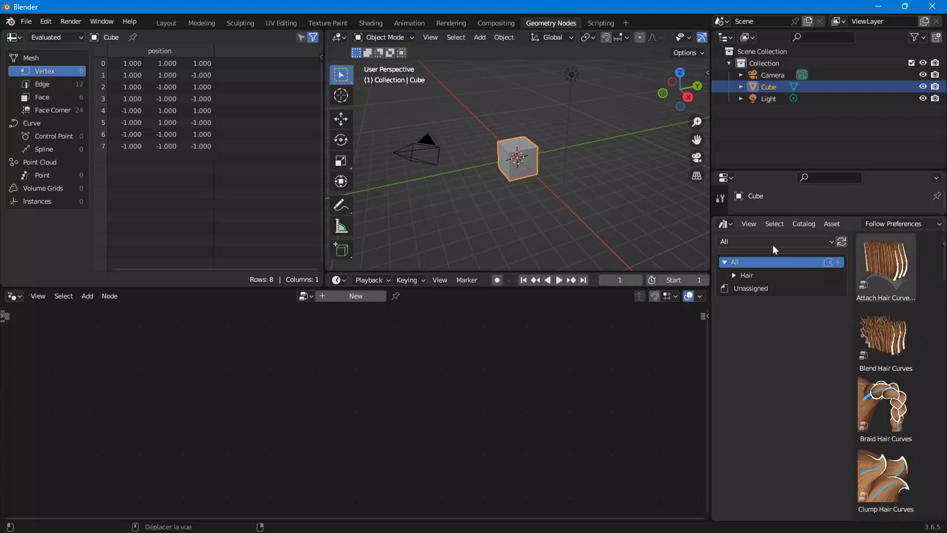
click(753, 242)
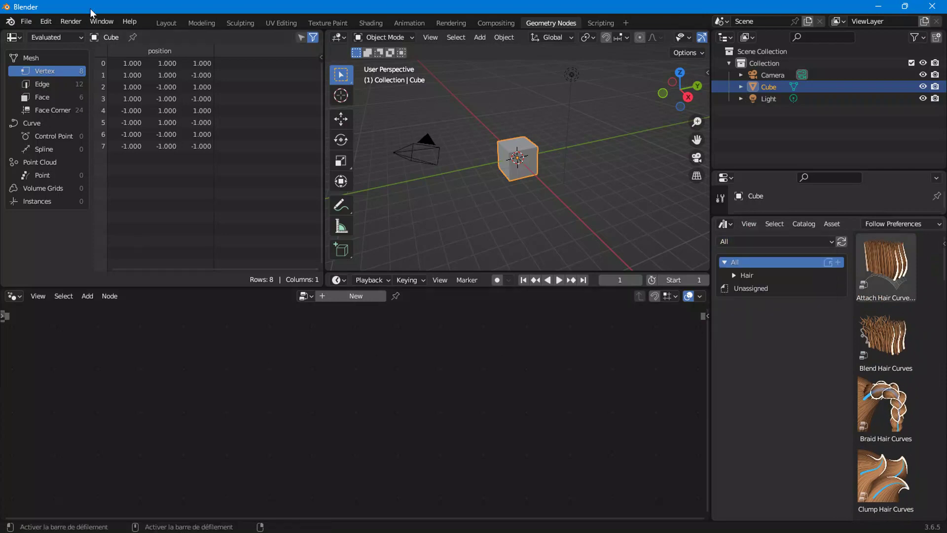
click(162, 23)
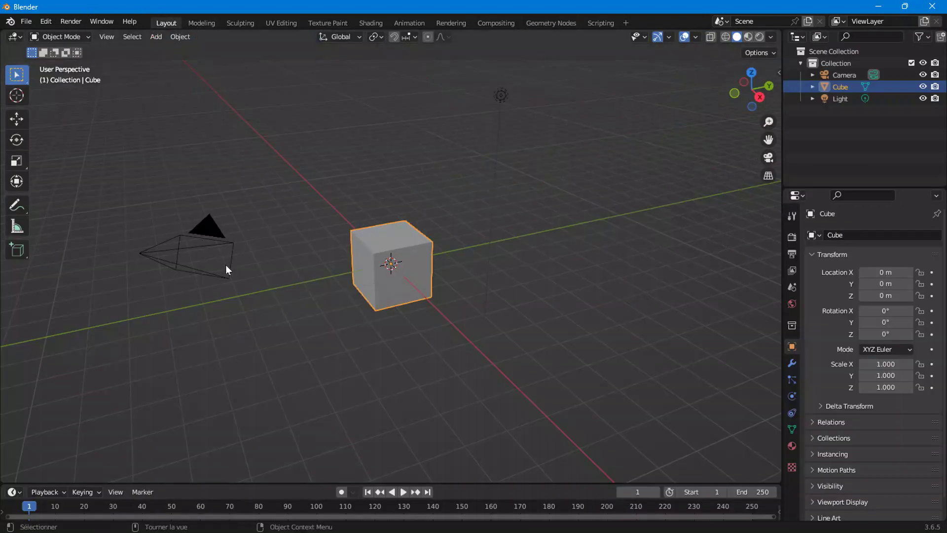
In Preferences, start adding a new asset library and show folders as thumbnails.
click(46, 21)
click(89, 194)
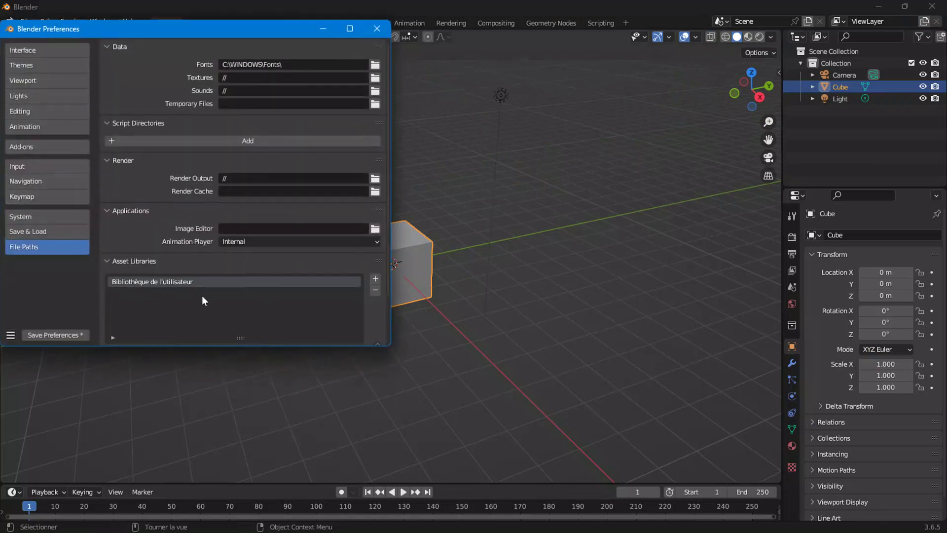
click(375, 281)
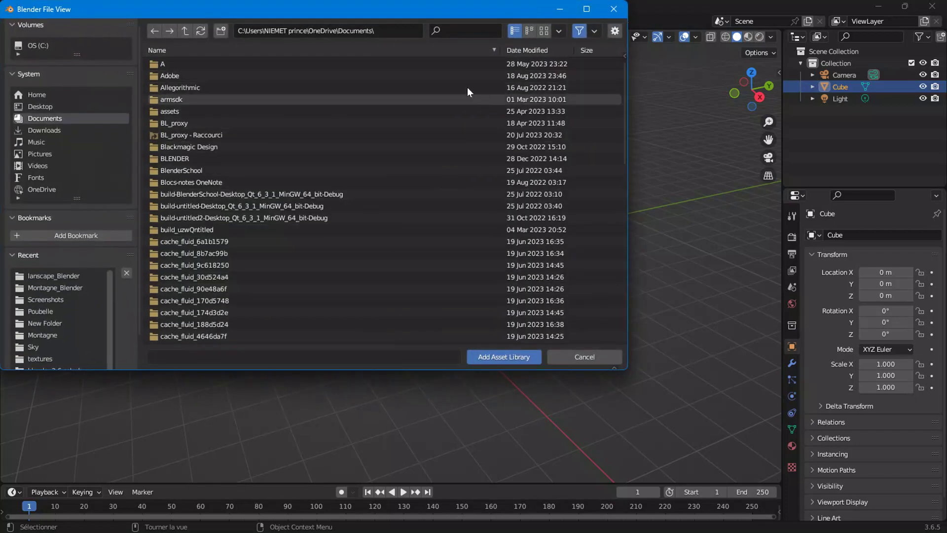
click(543, 32)
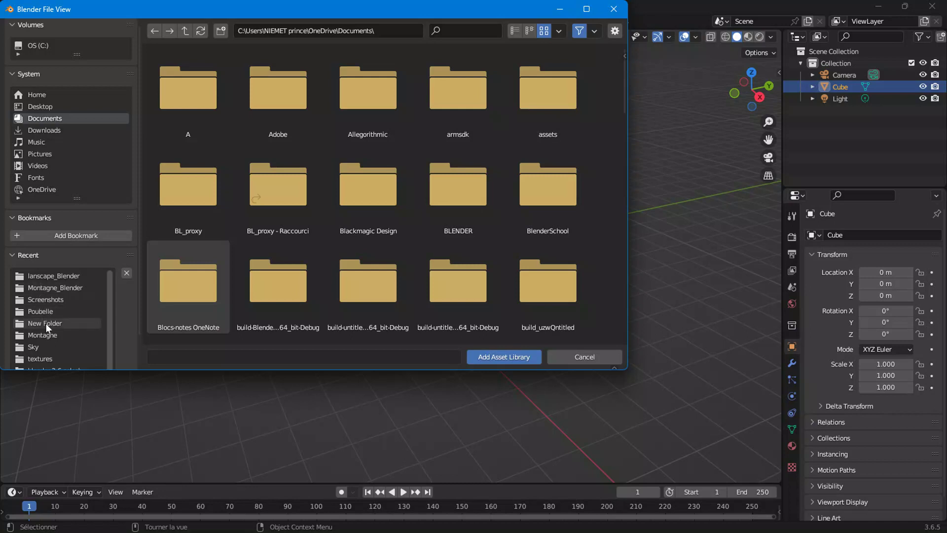
Create a new folder named landscape inside lanscape_Blender and open it.
click(58, 289)
click(69, 276)
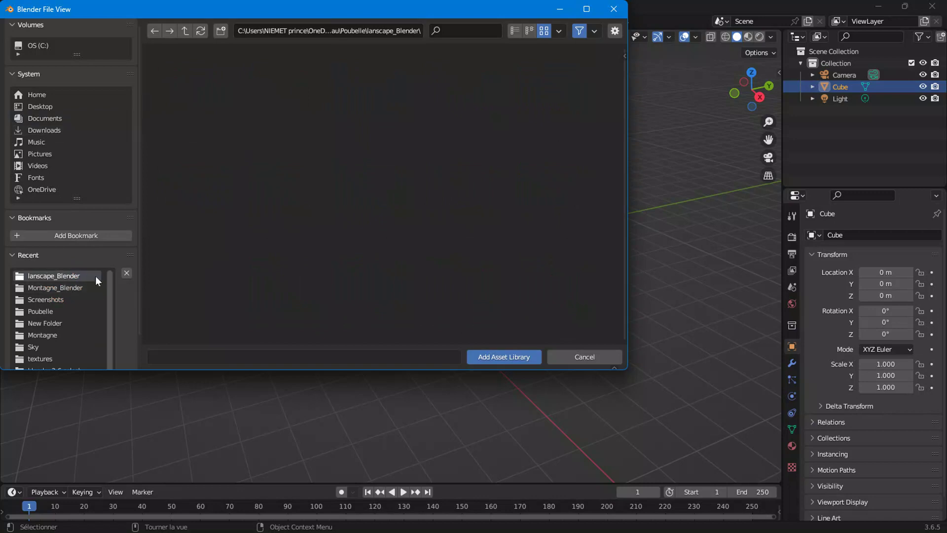
click(222, 32)
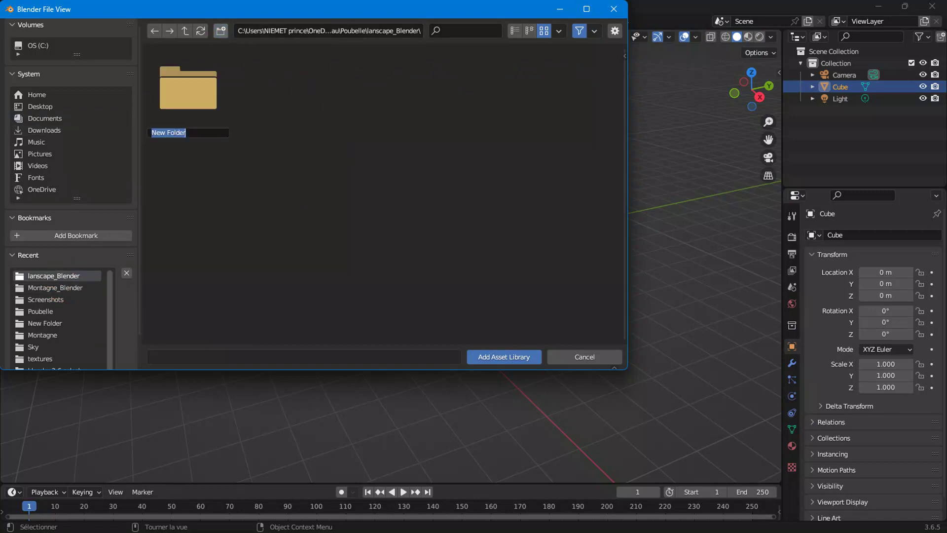
key(BackSpace)
text(landscape)
key(Return)
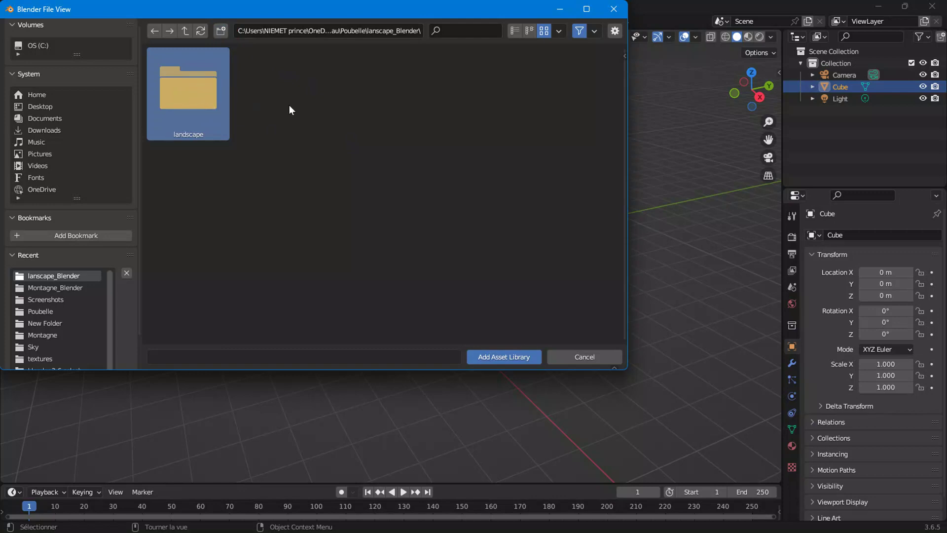
double_click(193, 97)
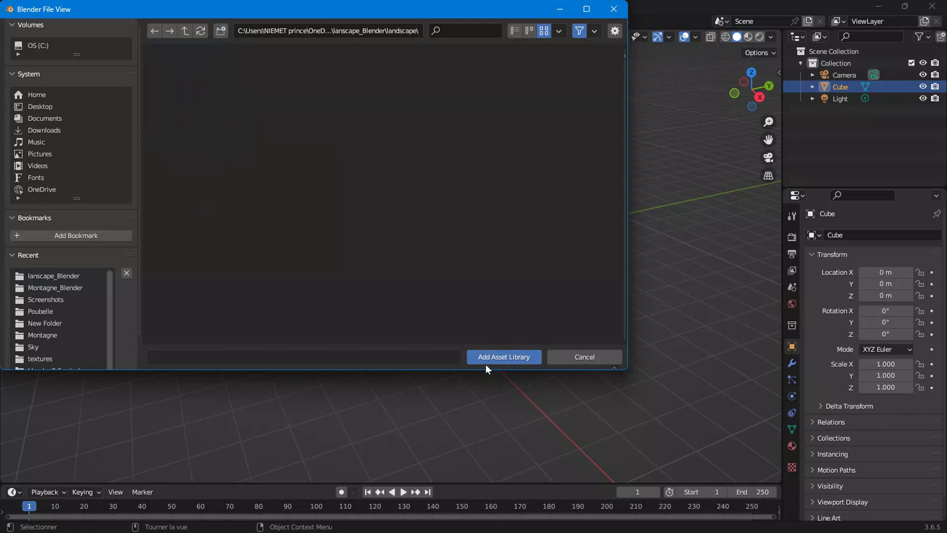
Add the landscape folder as an asset library, save preferences, and close the Preferences window.
click(509, 359)
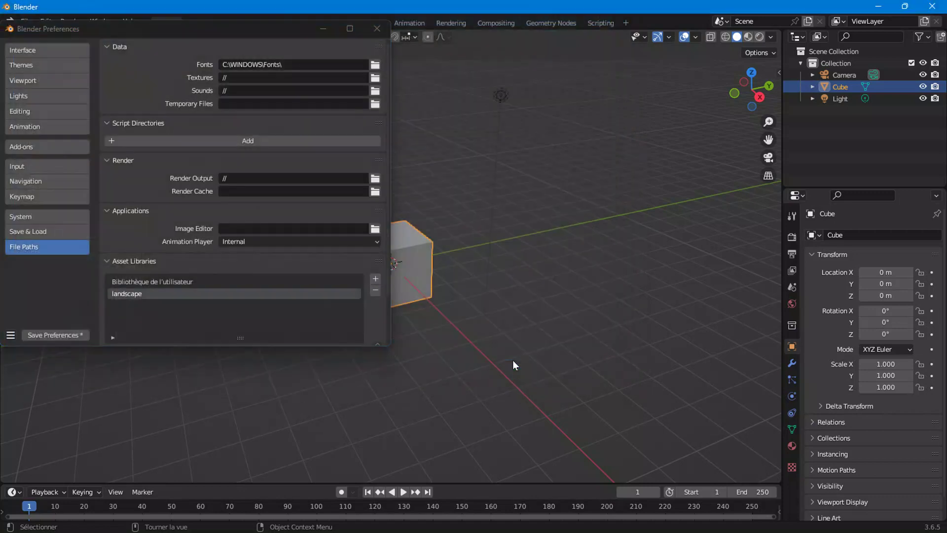
click(115, 297)
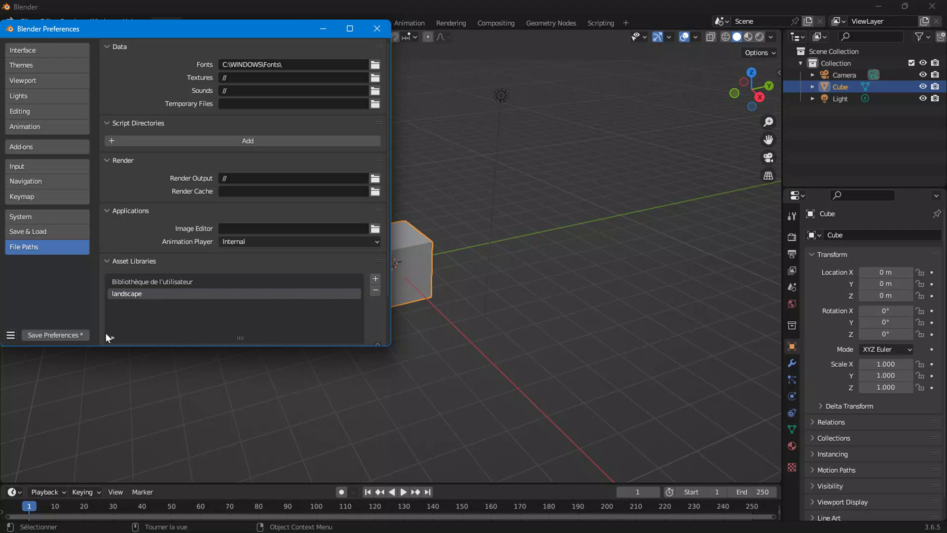
click(11, 337)
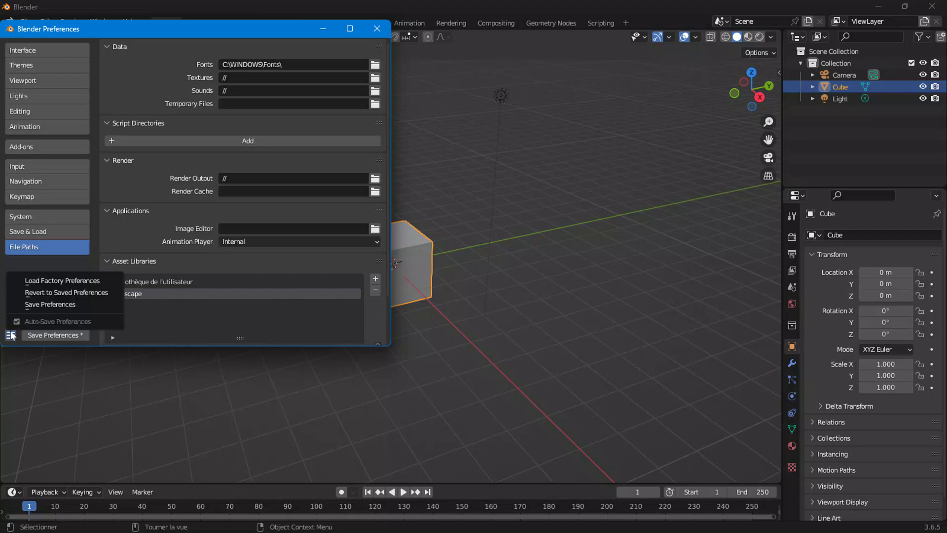
click(28, 306)
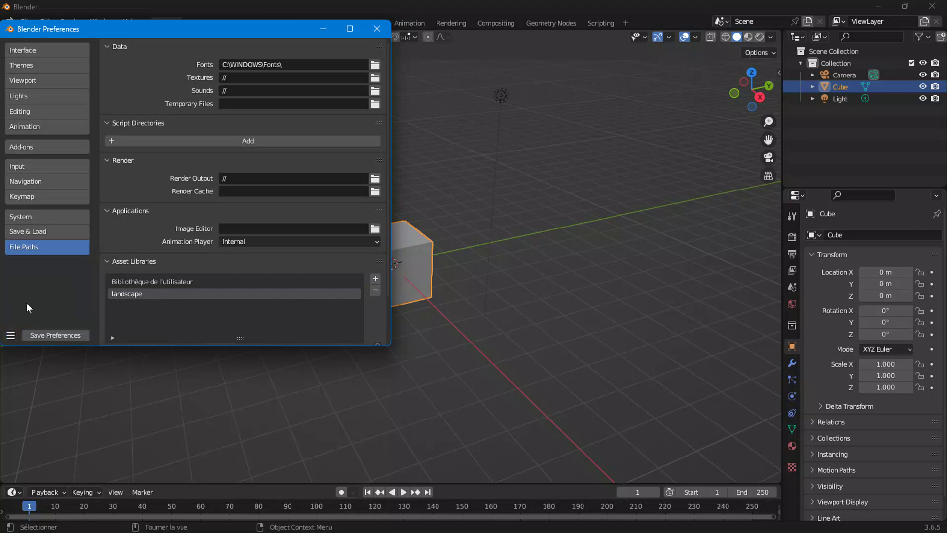
click(377, 30)
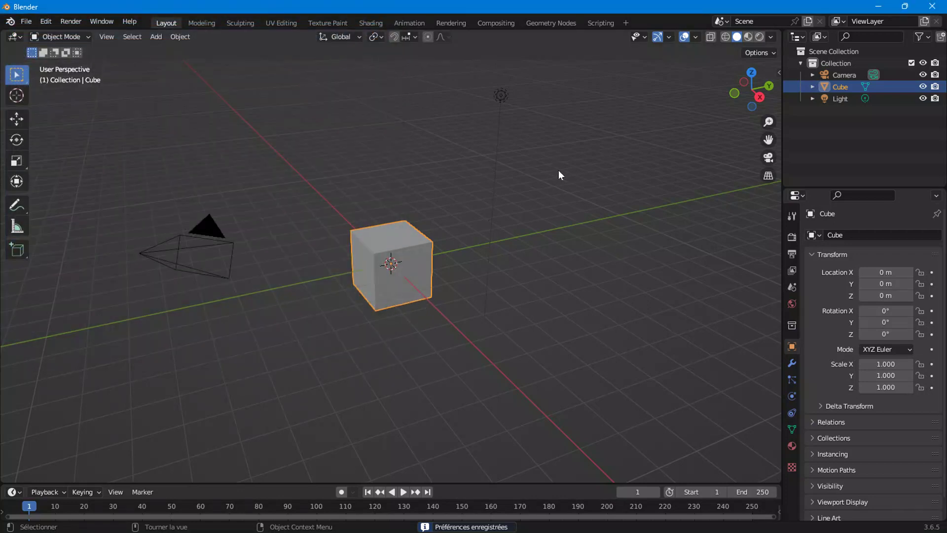
In the Geometry Nodes workspace, browse the landscape asset library.
click(553, 23)
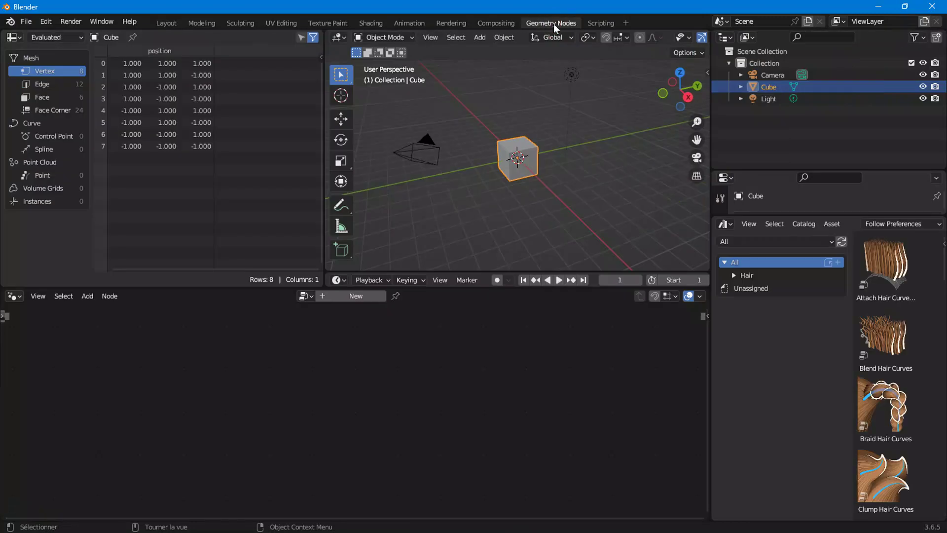
click(733, 242)
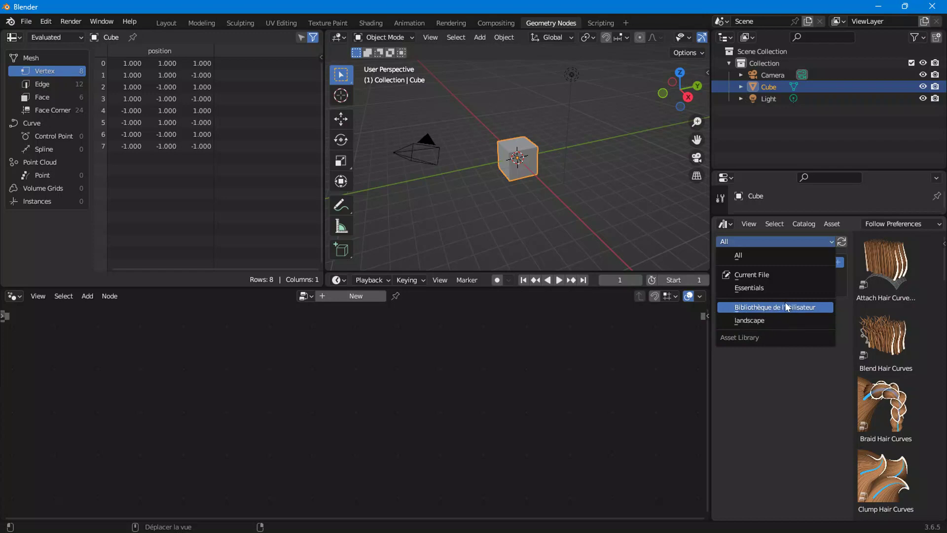
click(758, 322)
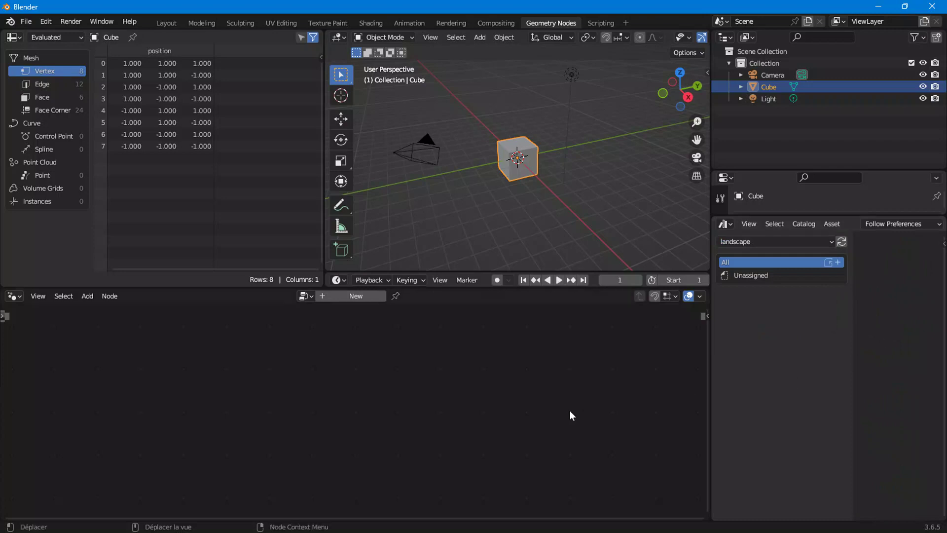
Create a new node tree for the Cube with a Set Position node between input and output.
click(351, 296)
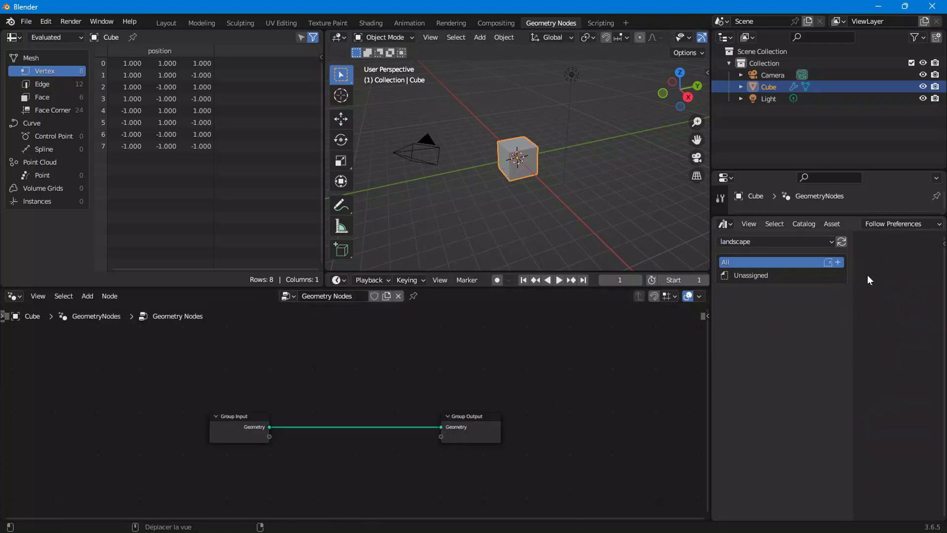
click(772, 242)
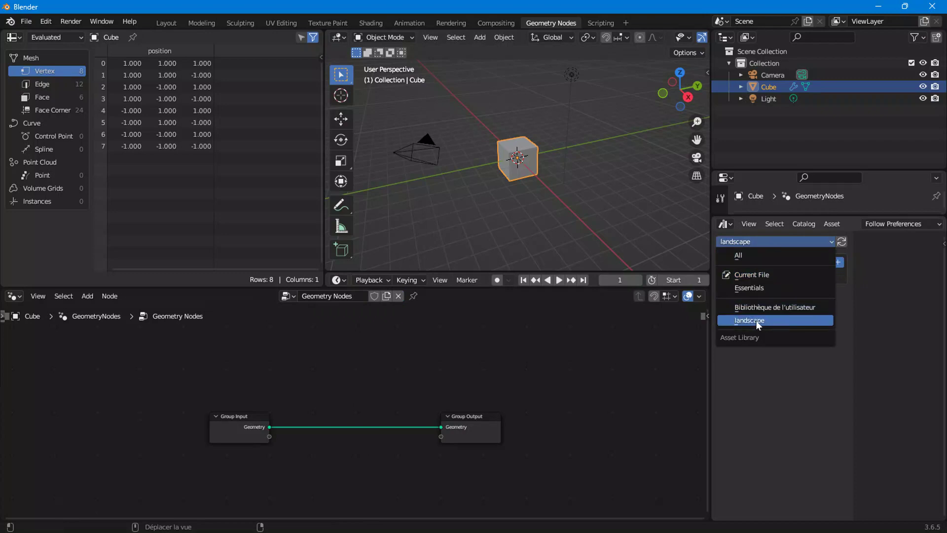
scroll(374, 421, up, 1)
middle_drag(374, 420, 351, 323)
right_click(351, 324)
mouse_move(309, 324)
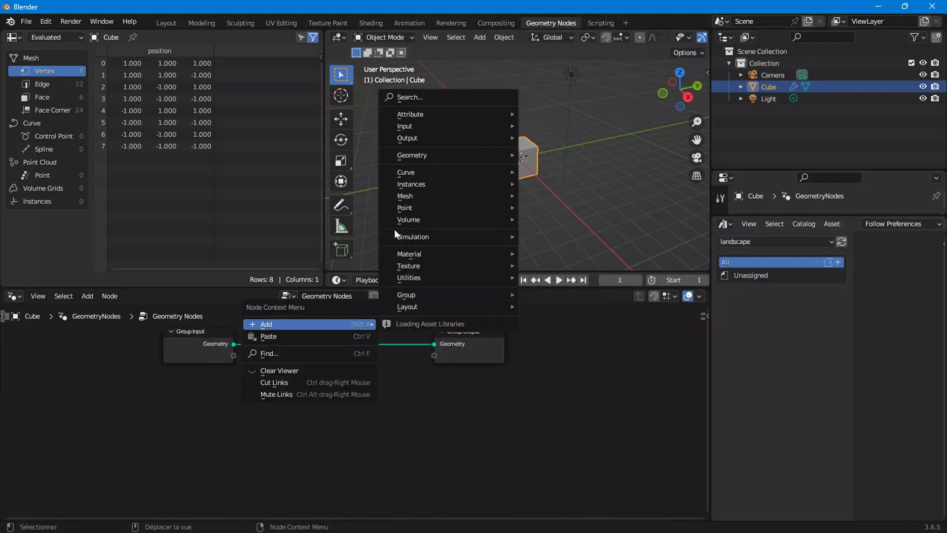
click(703, 197)
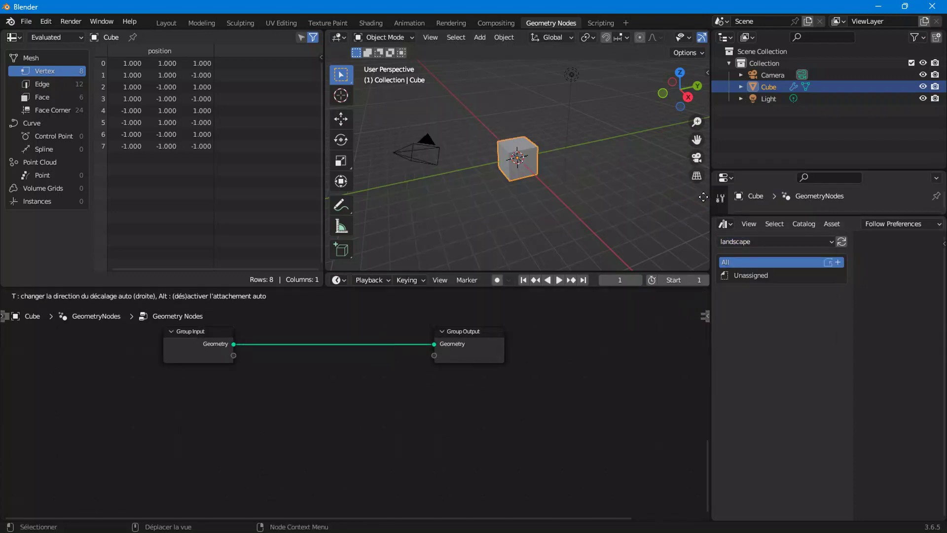
click(305, 335)
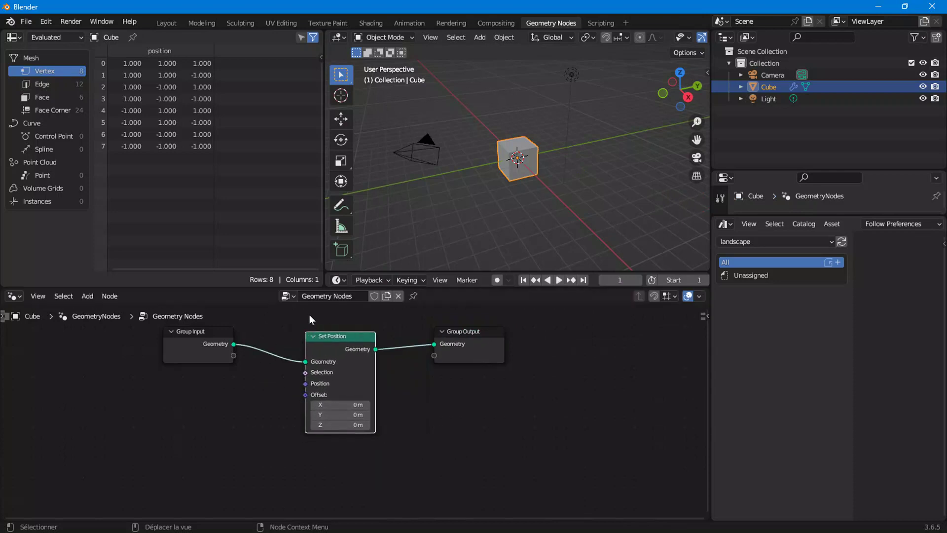
Mark the Geometry Nodes group as an asset and view it under Current File.
right_click(289, 296)
click(259, 281)
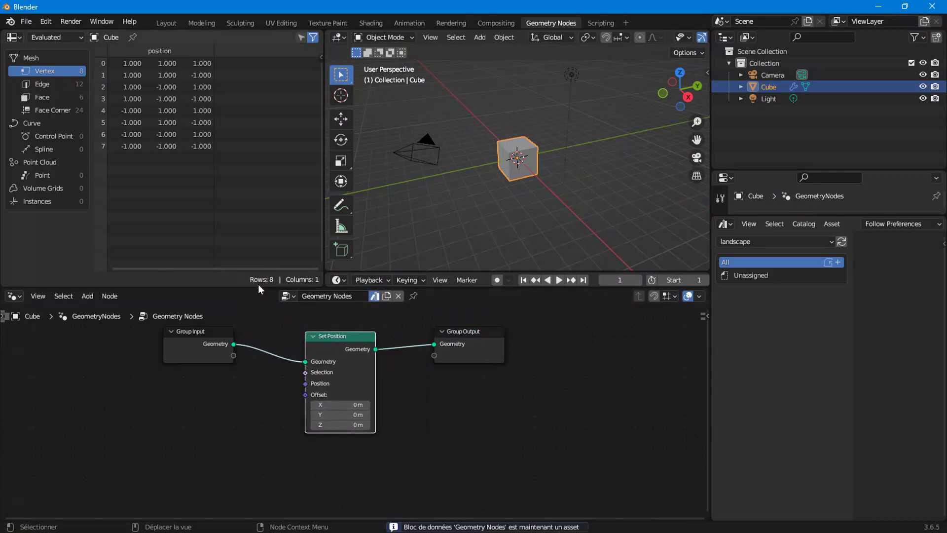
click(732, 242)
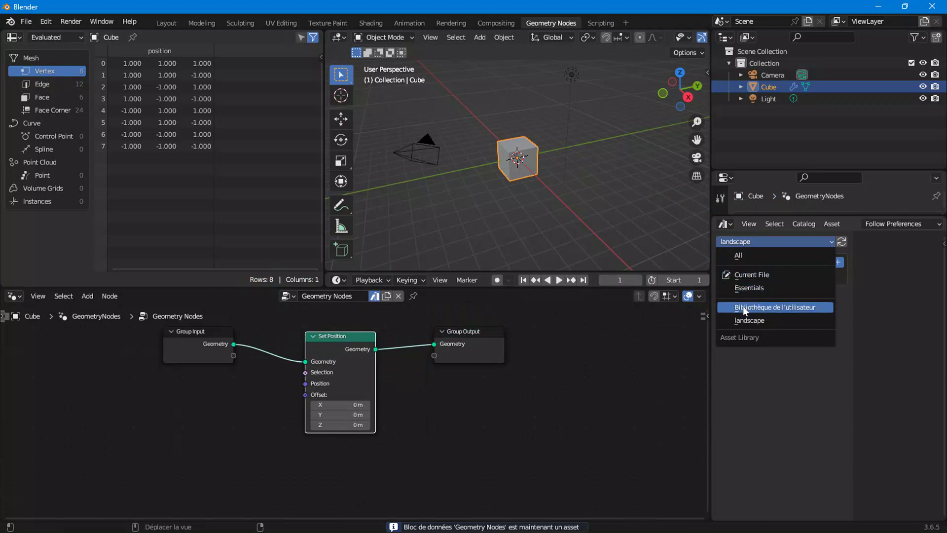
click(748, 321)
click(749, 244)
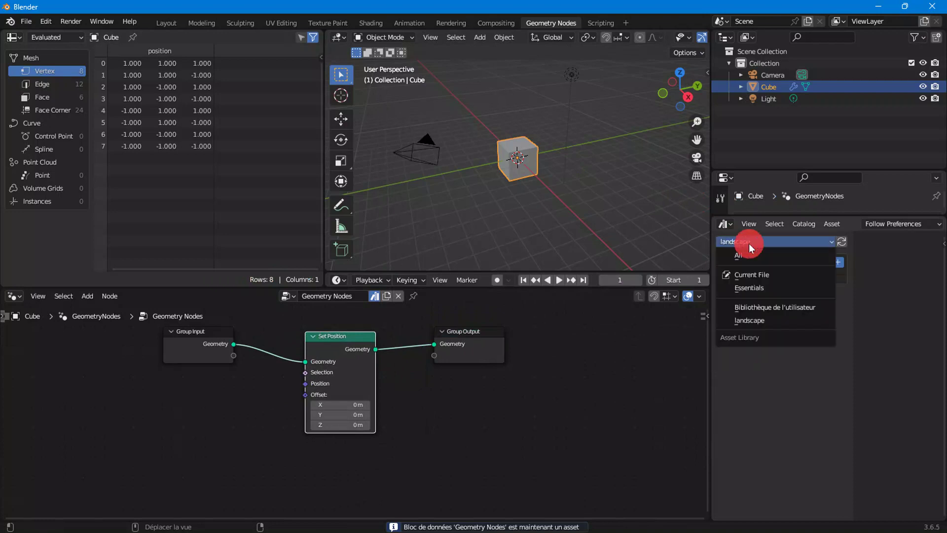
click(745, 275)
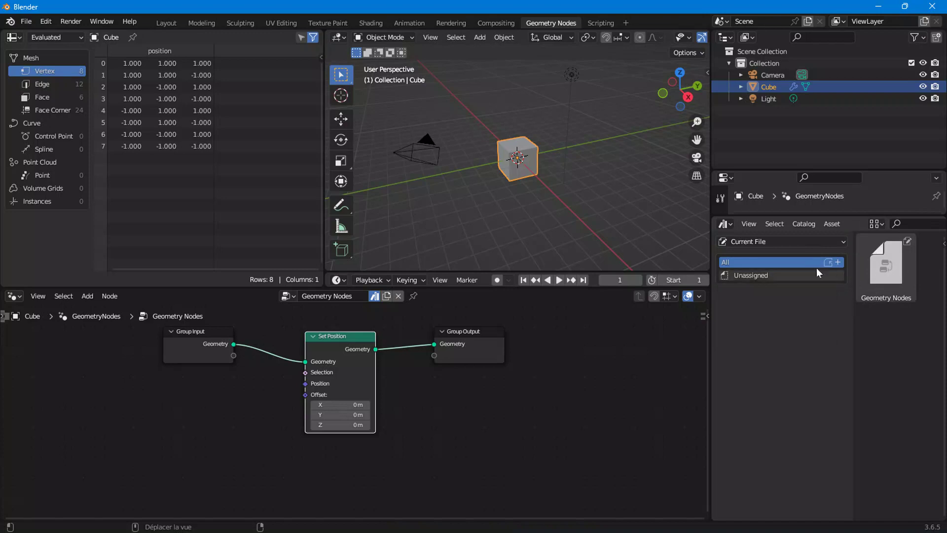
Switch the asset browser to the landscape library and reselect it to refresh.
click(765, 241)
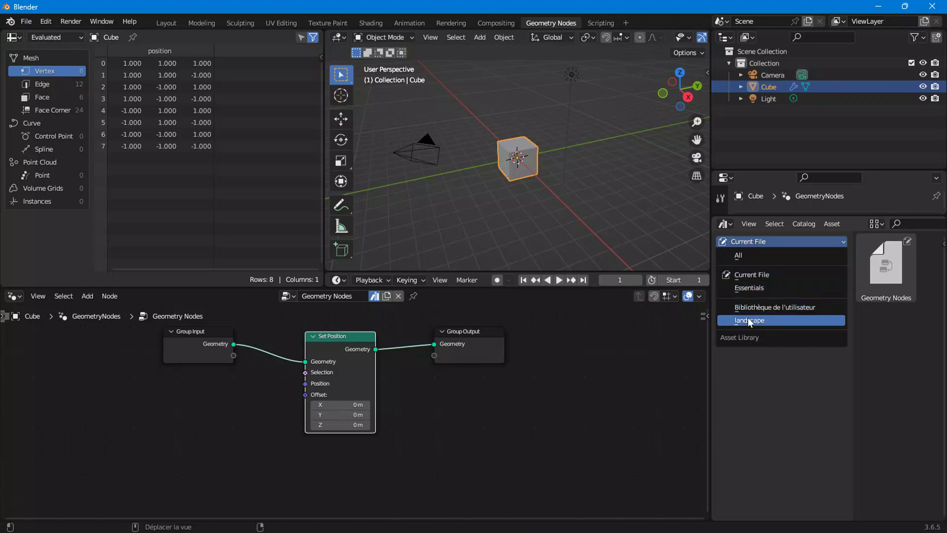
click(763, 320)
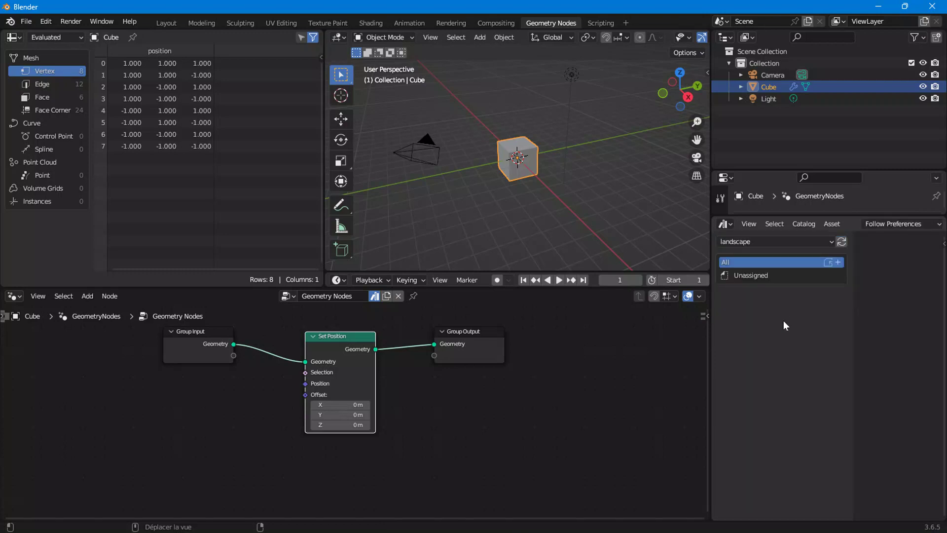
click(733, 241)
click(747, 320)
Use Save As to store the scene as untitled.blend in the landscape folder.
click(28, 24)
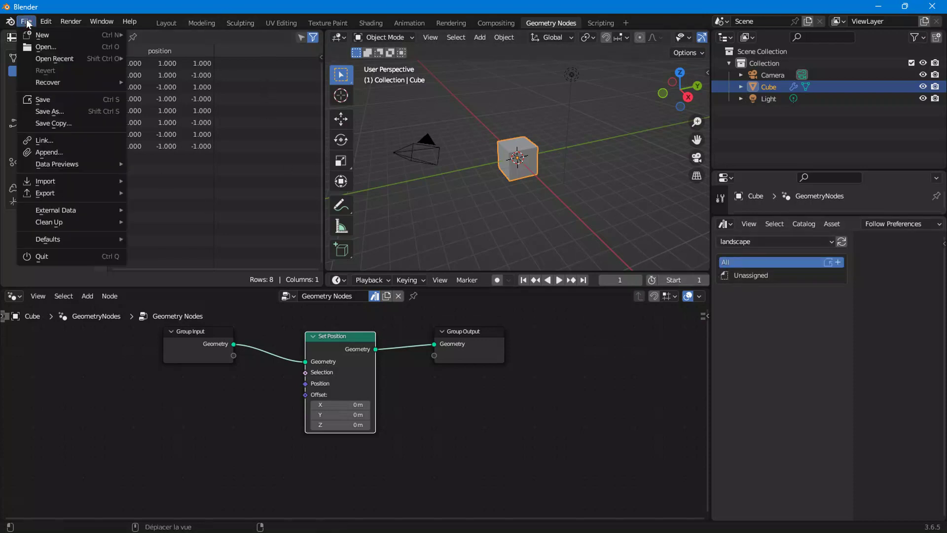
click(49, 100)
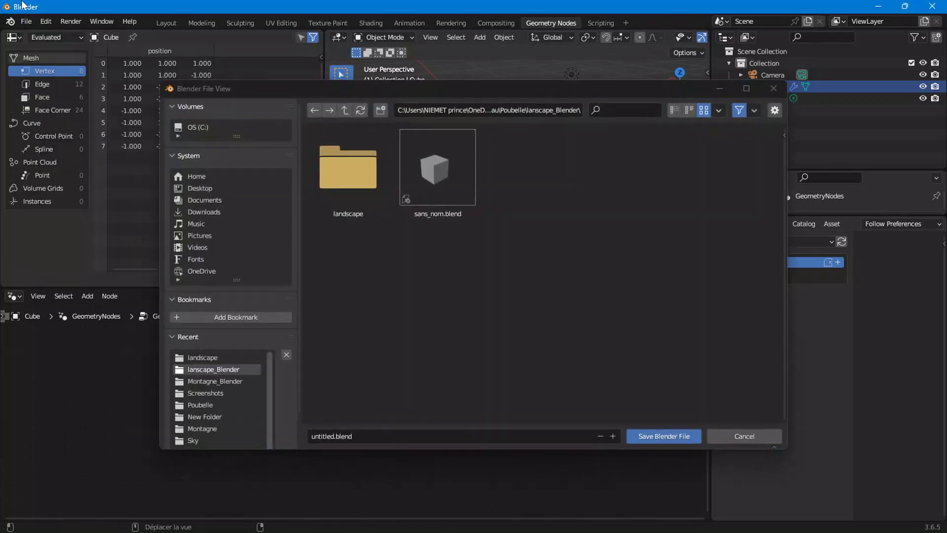
key(Escape)
click(26, 21)
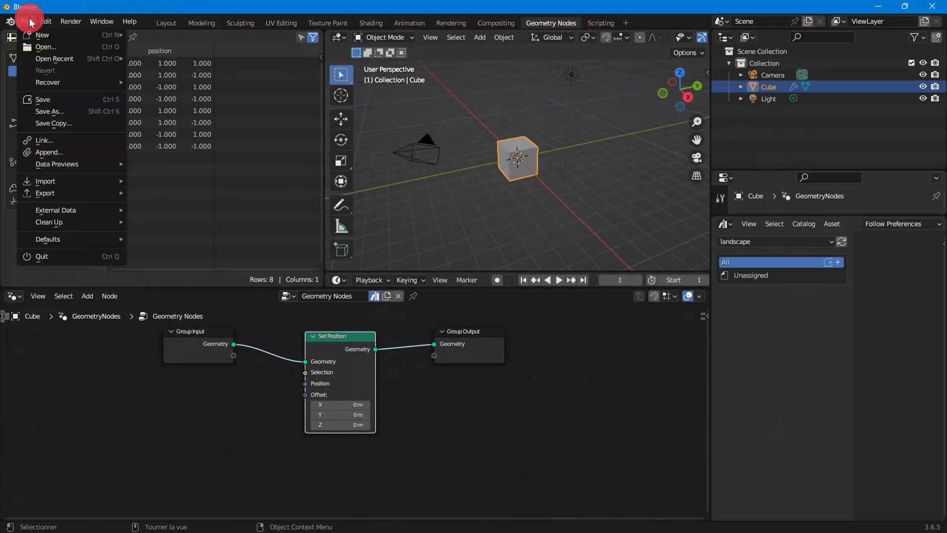
click(54, 98)
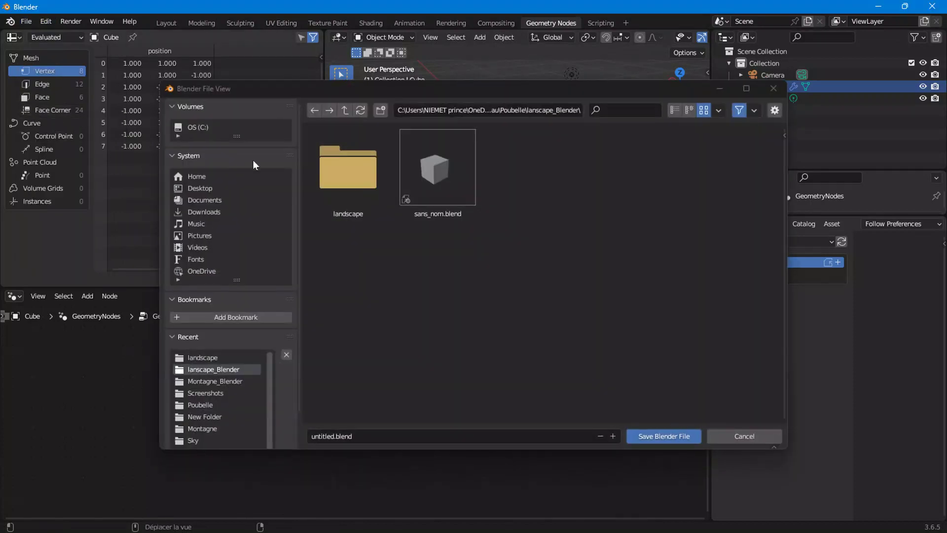
click(352, 174)
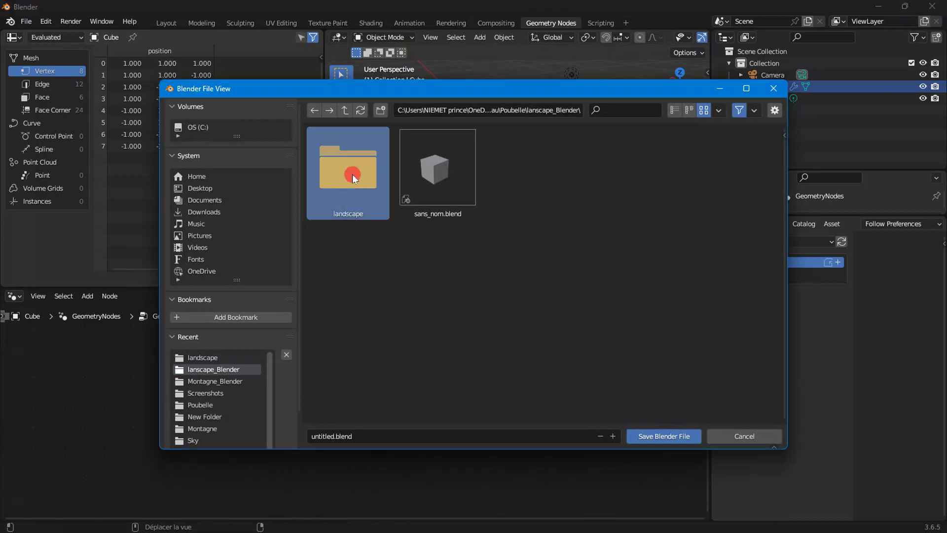
double_click(352, 173)
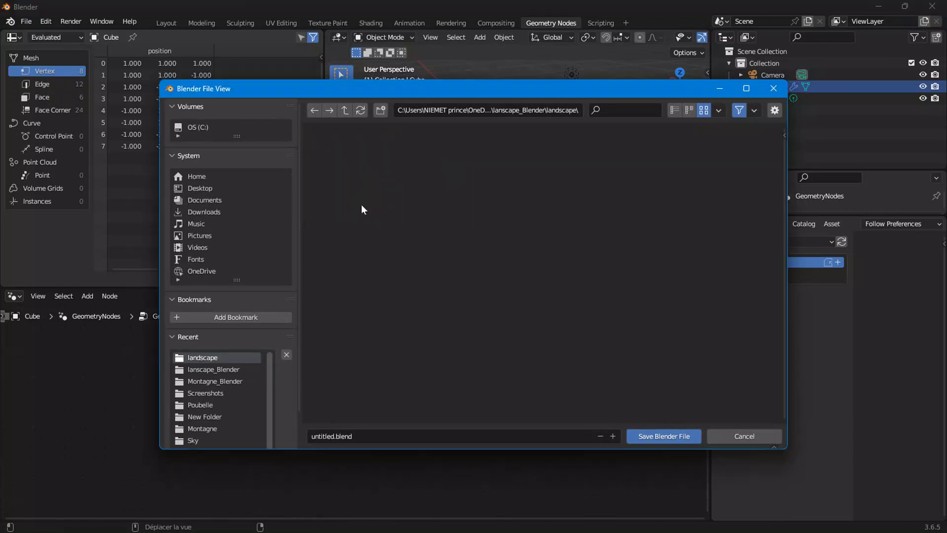
click(650, 435)
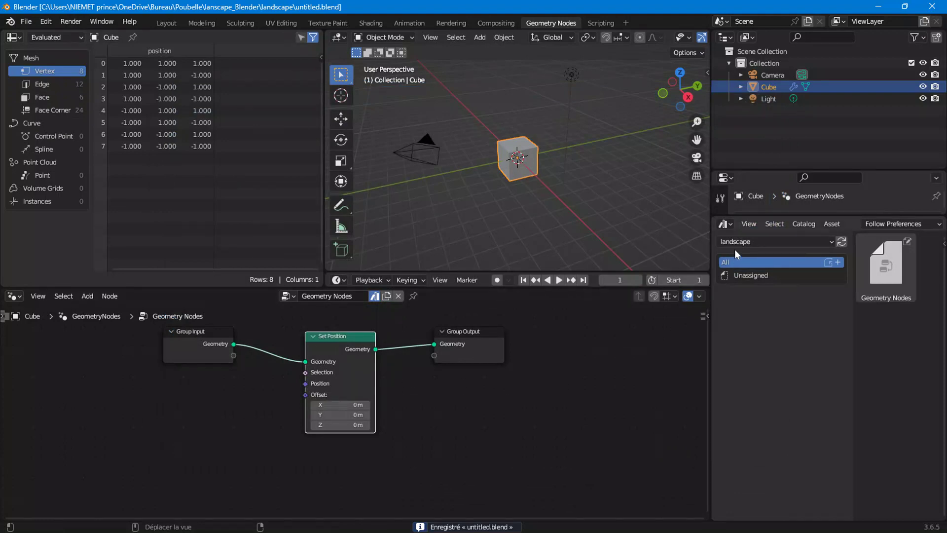
Check the Current File assets, then return the asset browser to the landscape library.
click(747, 242)
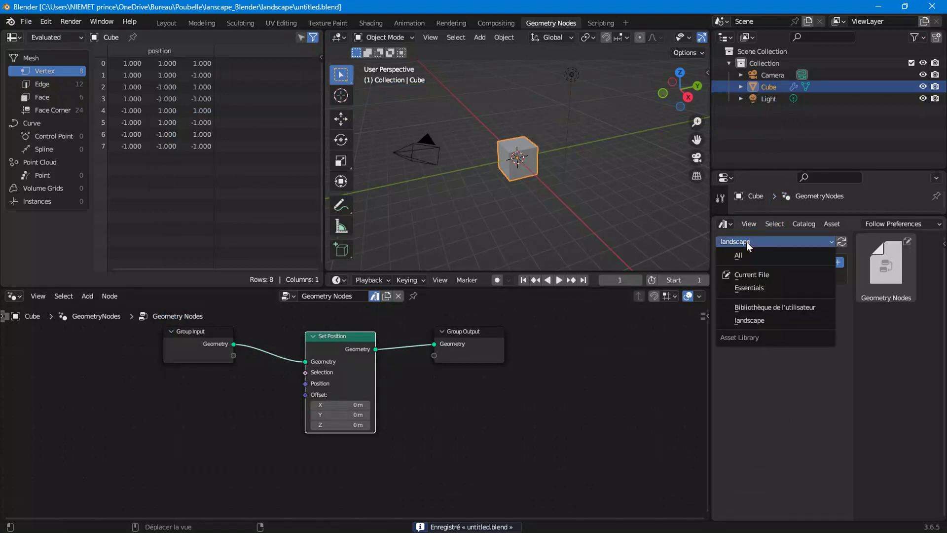
click(750, 275)
click(806, 242)
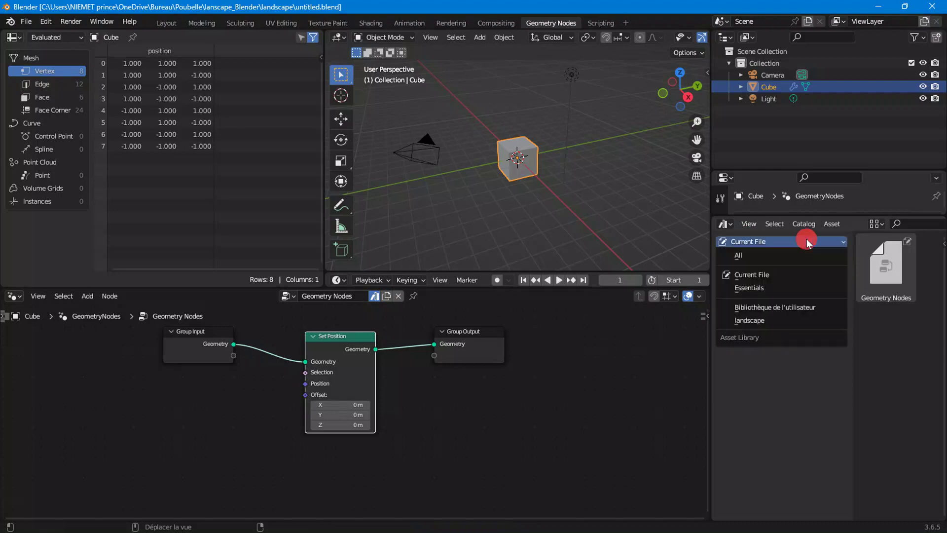
click(783, 318)
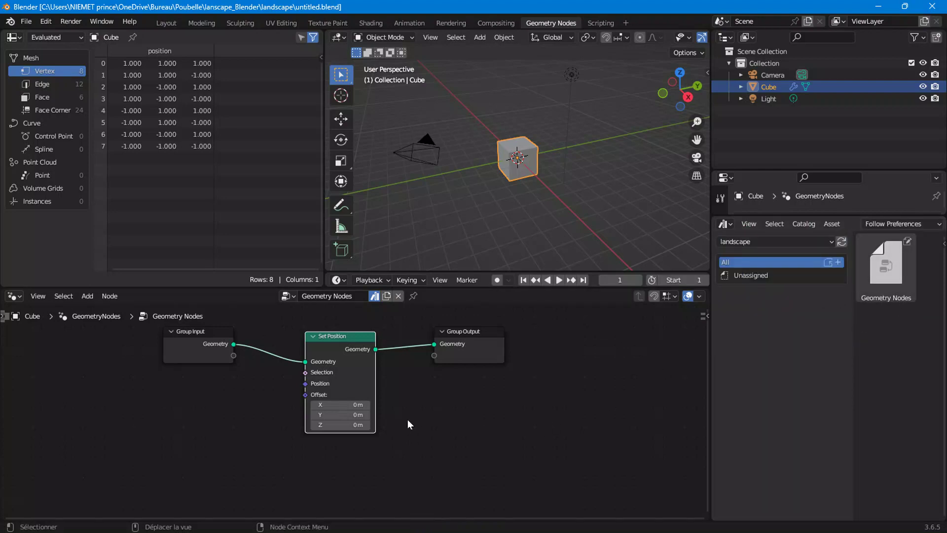
Clear and re-mark the Geometry Nodes tree as an asset, then save untitled.blend.
right_click(288, 295)
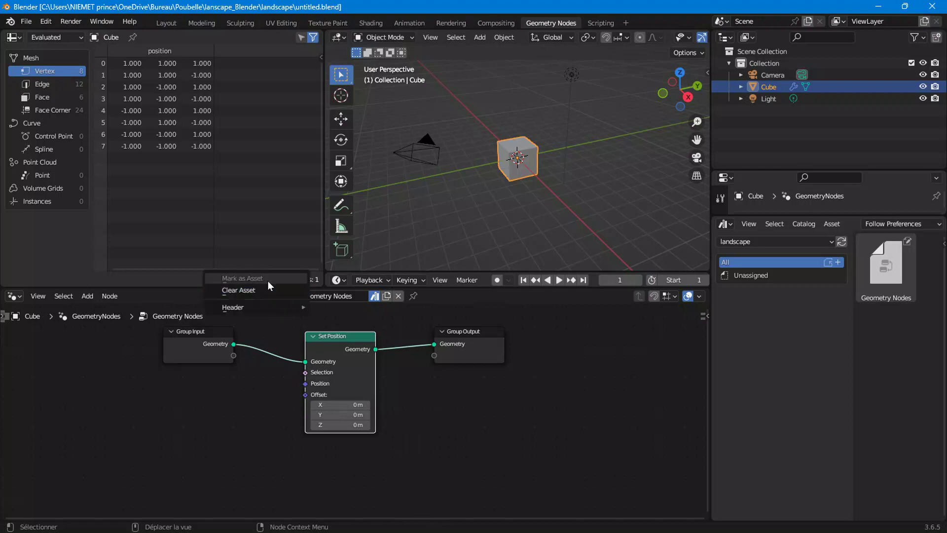
click(241, 290)
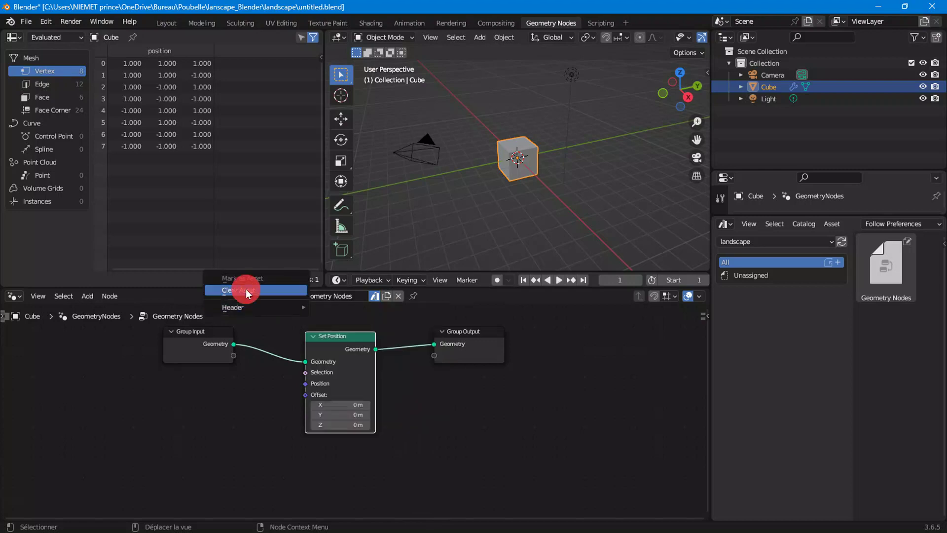
right_click(286, 295)
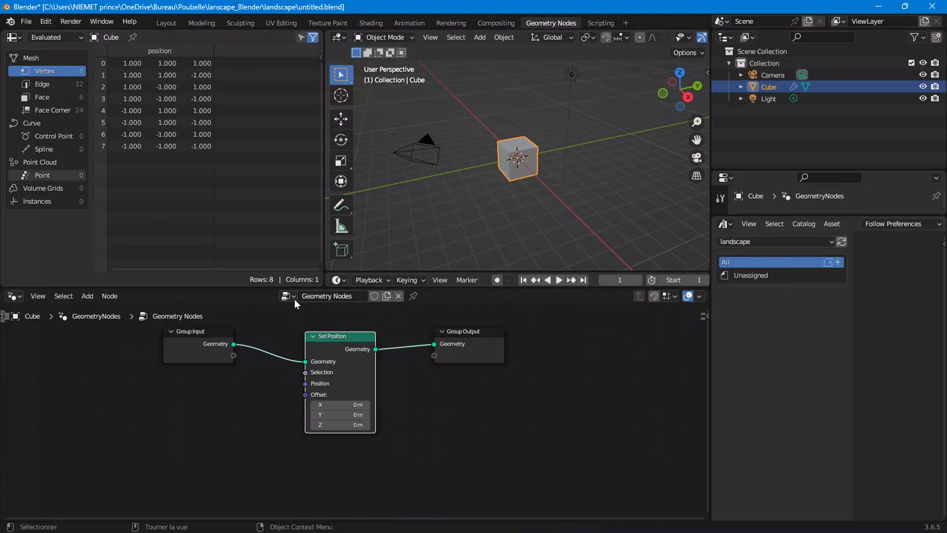
right_click(293, 298)
click(266, 283)
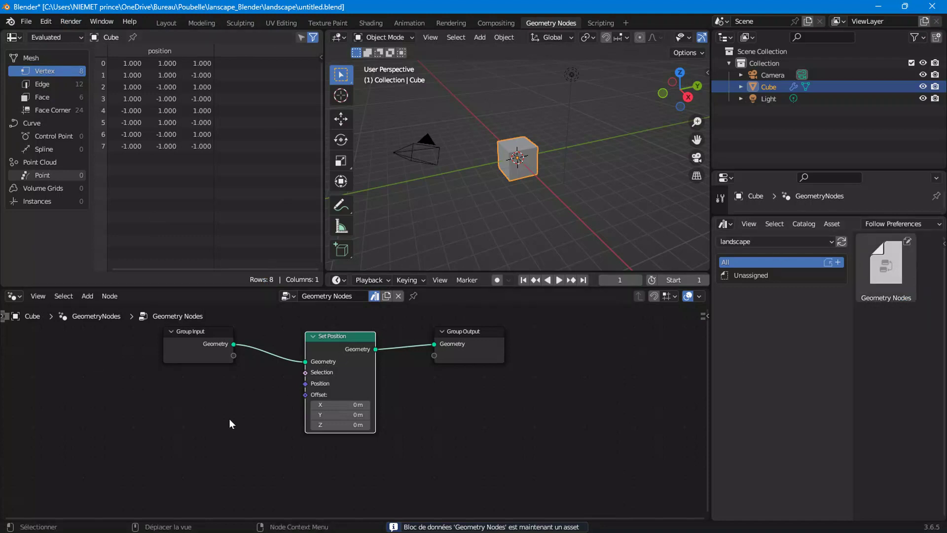
key(ctrl+s)
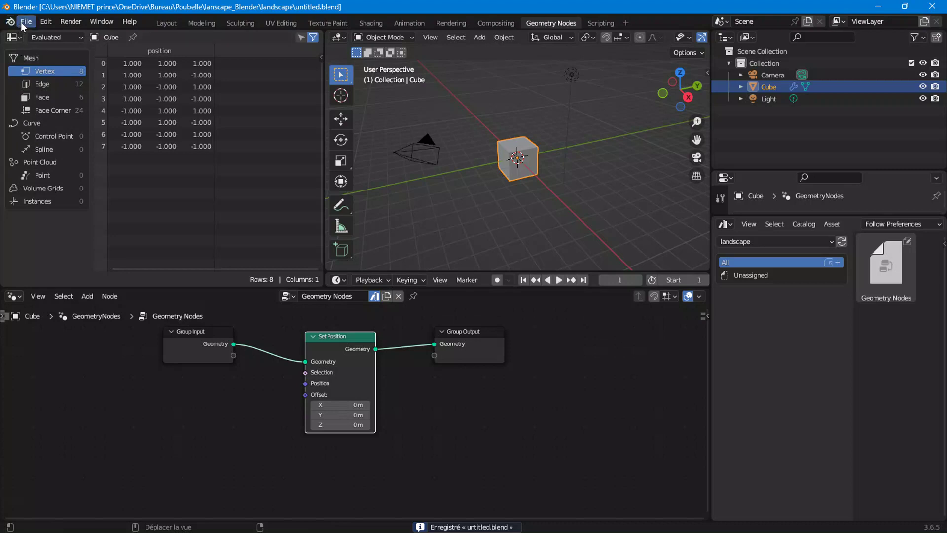
Create a new General file.
click(23, 26)
key(Escape)
click(22, 23)
mouse_move(42, 34)
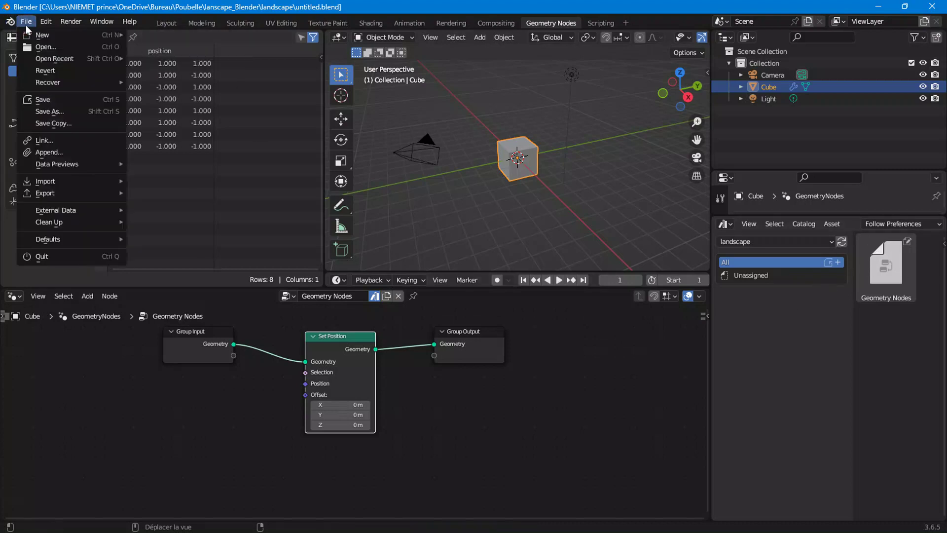
click(162, 36)
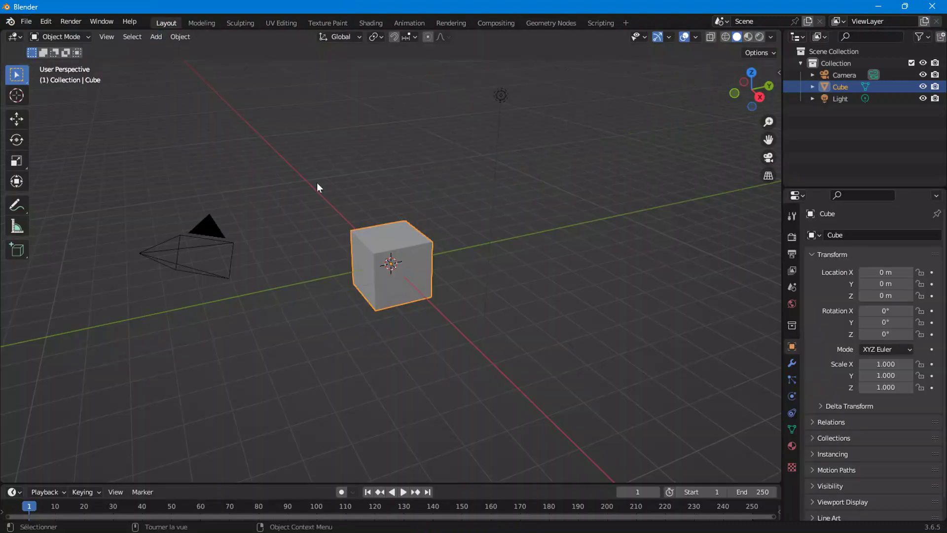
Switch to the Geometry Nodes workspace and load the landscape asset library.
click(542, 23)
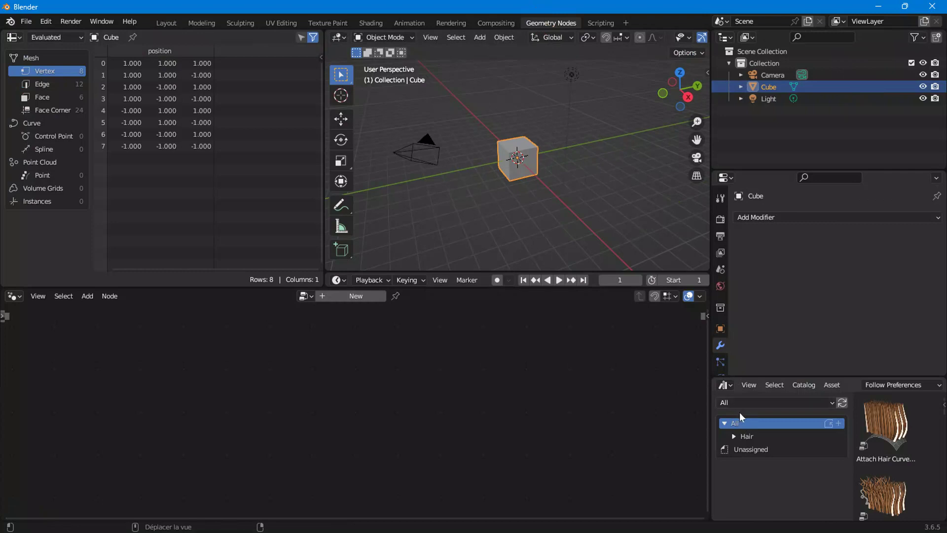
click(755, 403)
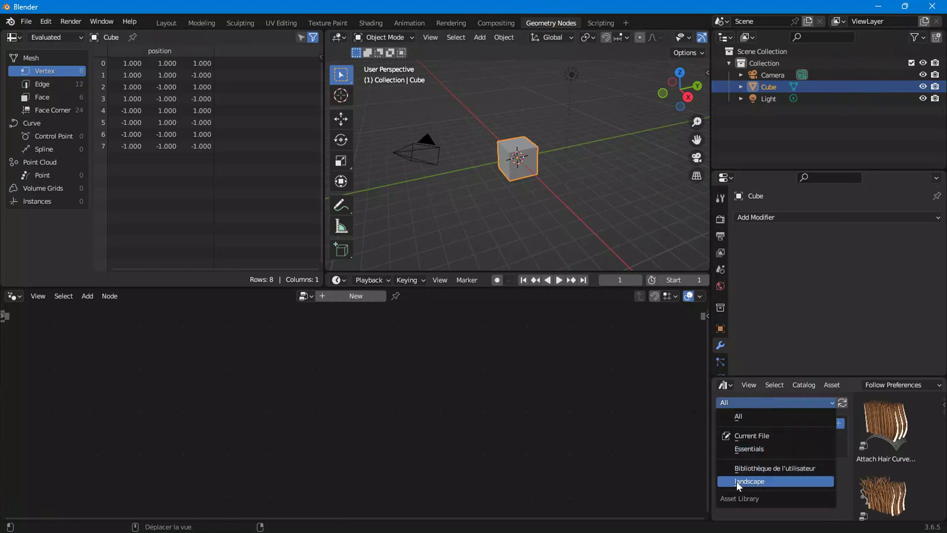
click(772, 483)
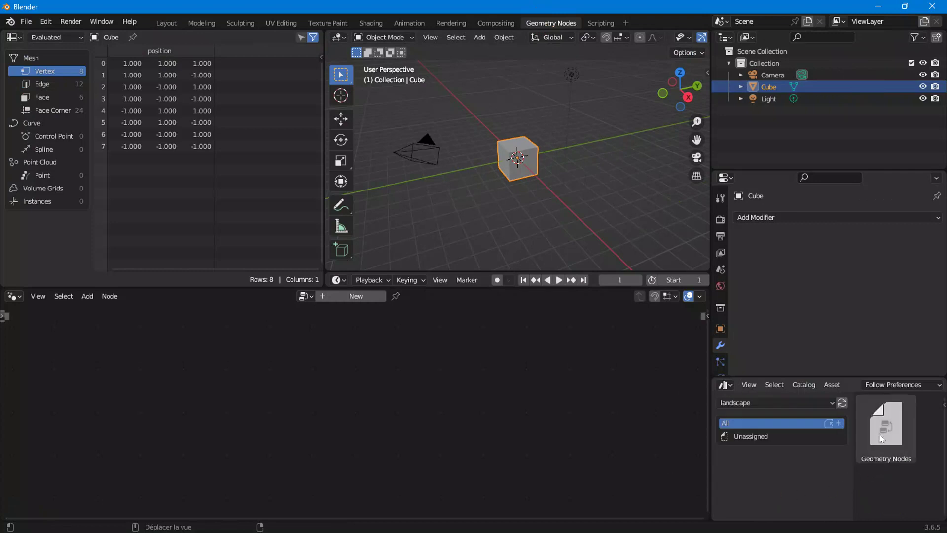
Drop the Geometry Nodes asset on the cube, expose Set Position Offset, and set Offset X to 0.08 m.
drag(889, 431, 517, 152)
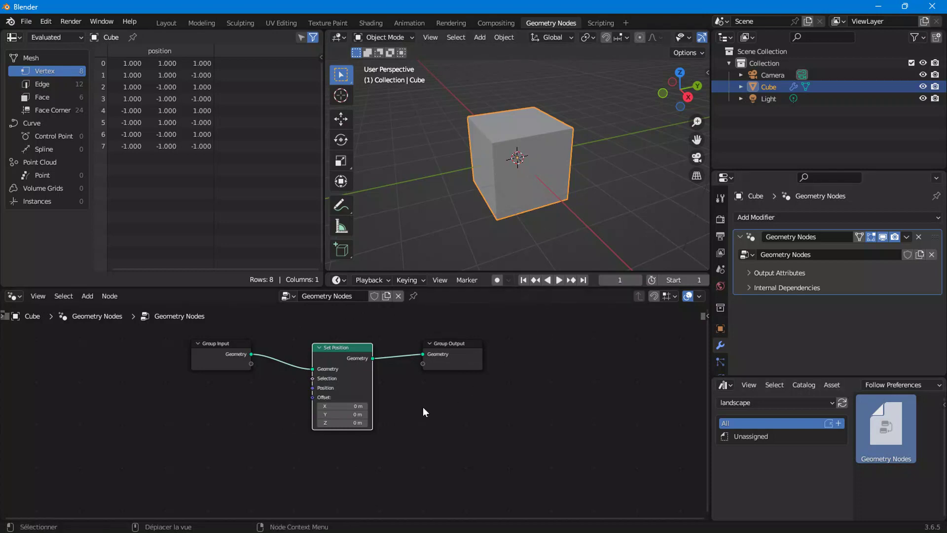
drag(251, 363, 312, 397)
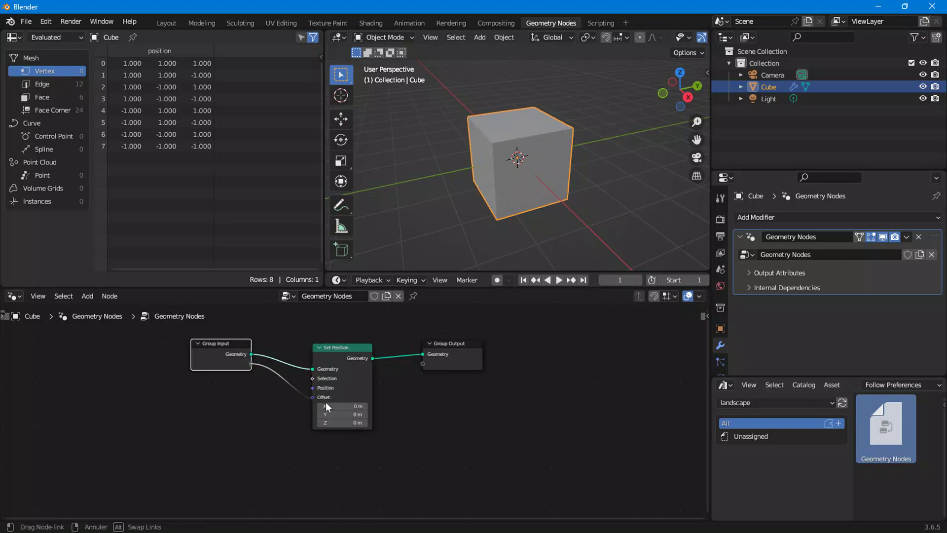
drag(858, 269, 868, 269)
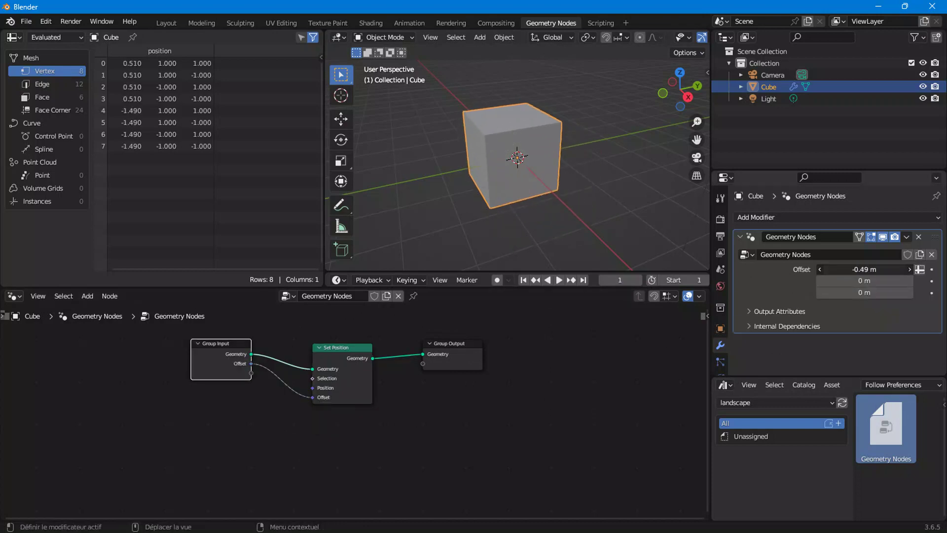
scroll(373, 424, down, 2)
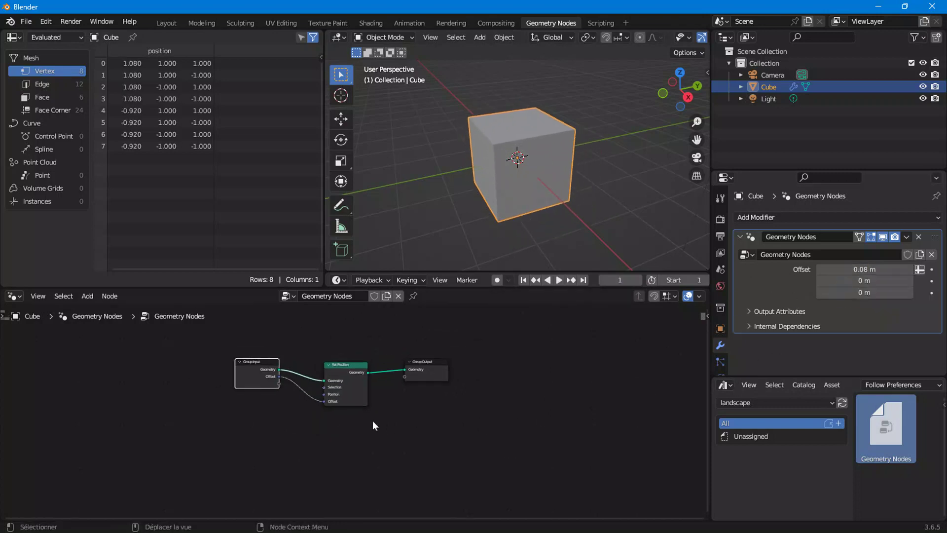
drag(257, 374, 171, 368)
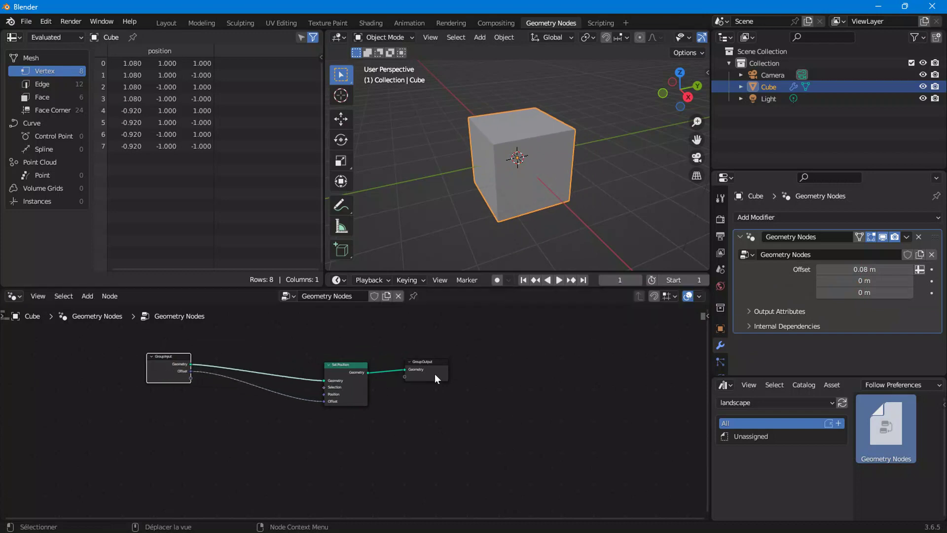
Insert an Extrude Mesh node between Set Position and Group Output, moving Group Output right.
drag(435, 378, 580, 381)
click(451, 356)
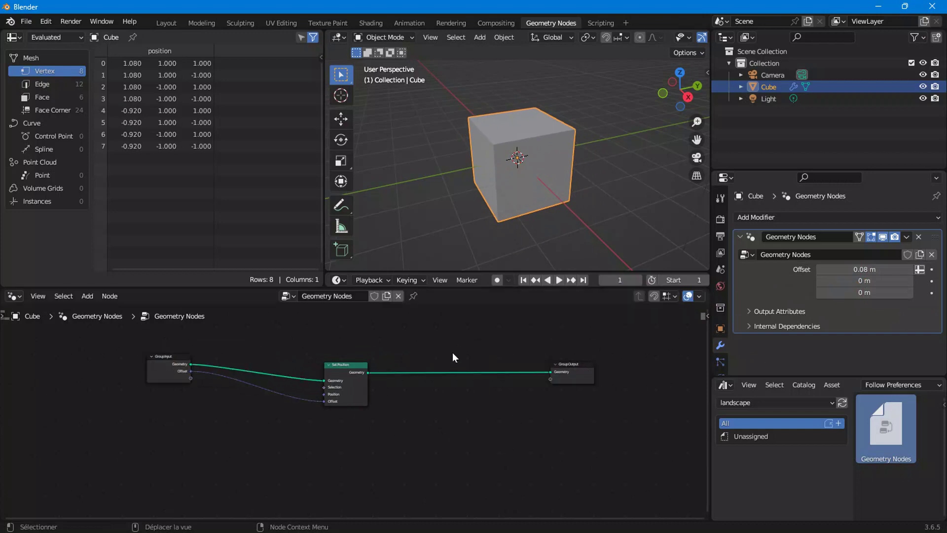
right_click(452, 352)
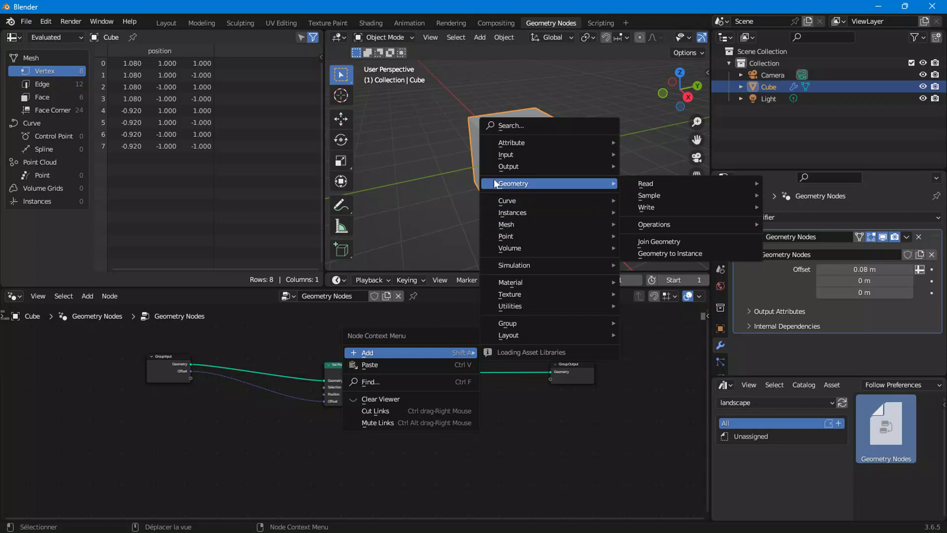
mouse_move(688, 265)
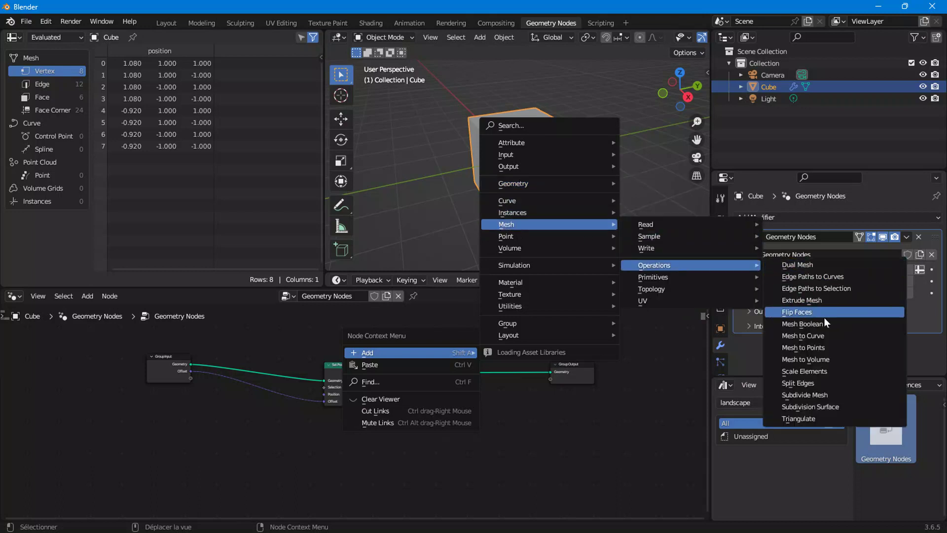
click(814, 300)
click(412, 349)
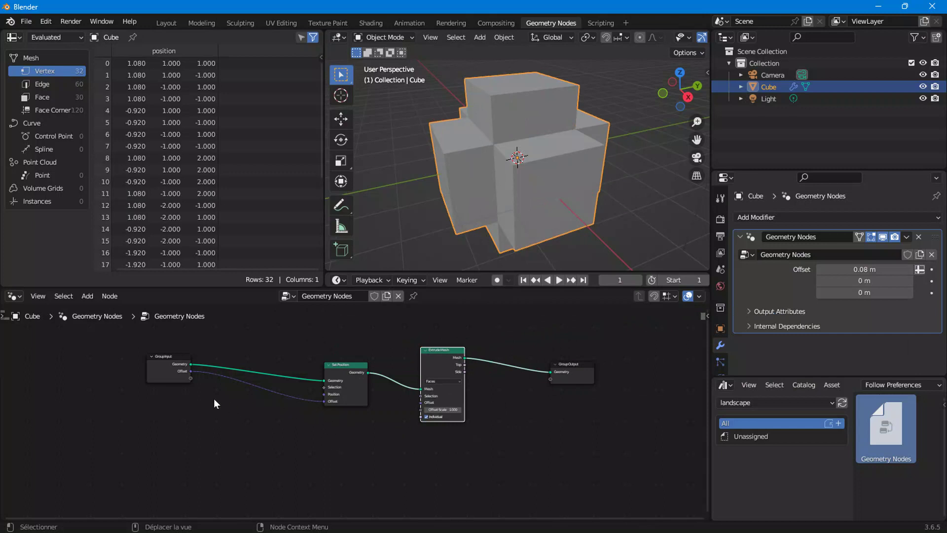
drag(582, 379, 648, 378)
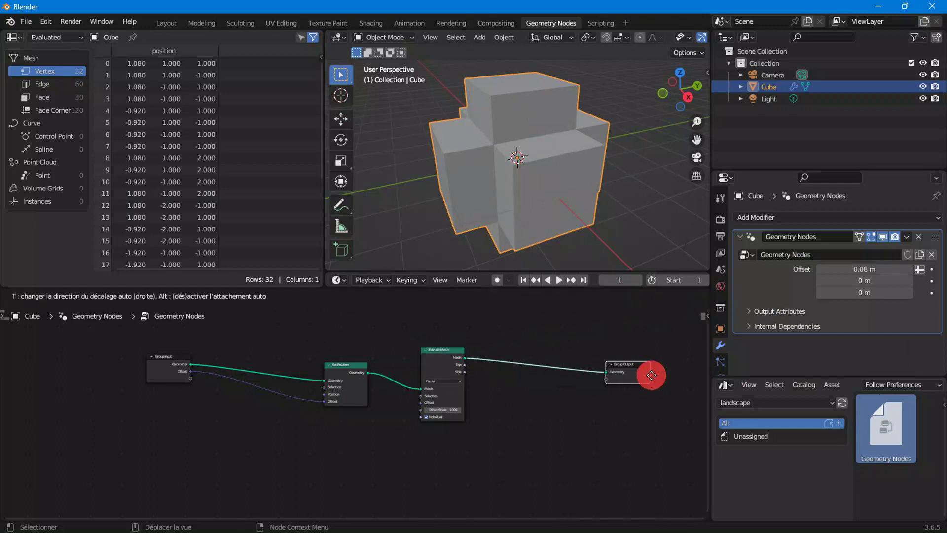
right_click(348, 372)
right_click(485, 327)
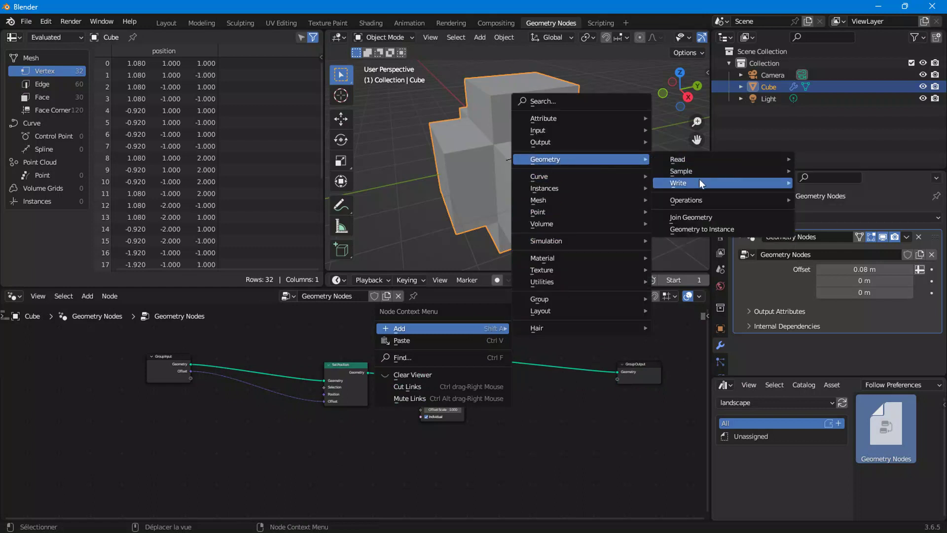
Add a Set Position after Extrude Mesh, with Side driving Selection and Z offset -0.3 m.
click(819, 193)
click(489, 356)
scroll(493, 356, up, 2)
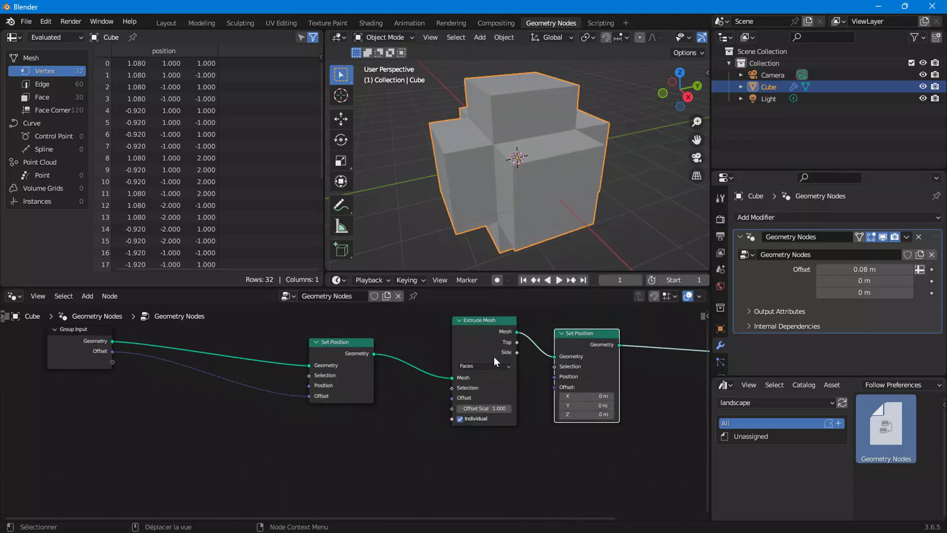
mouse_move(516, 352)
mouse_down()
mouse_move(548, 374)
mouse_move(555, 367)
mouse_up()
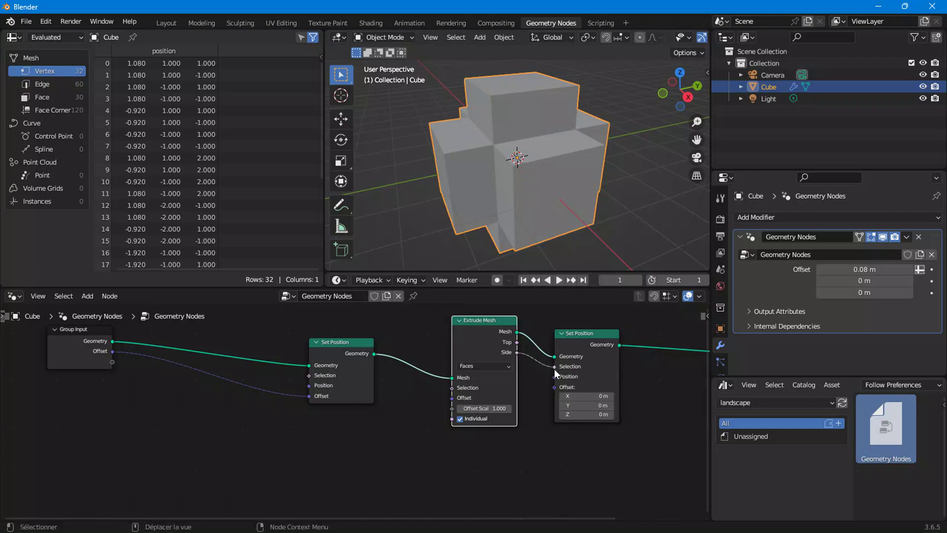
click(587, 414)
text(3.2)
key(Return)
drag(587, 414, 543, 414)
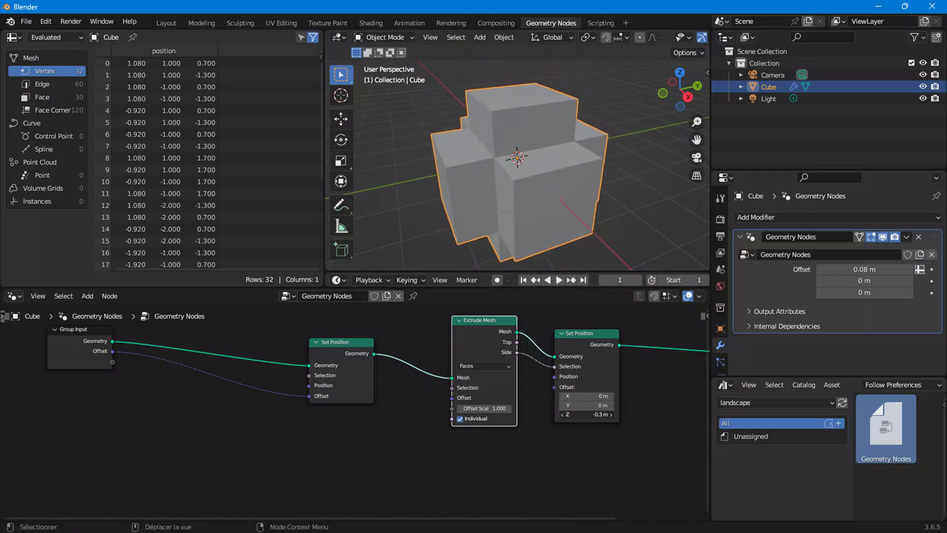
Feed Extrude Mesh's Top output into Selection instead and lower the Z offset further.
scroll(518, 399, up, 1)
drag(525, 345, 606, 355)
middle_drag(637, 409, 580, 400)
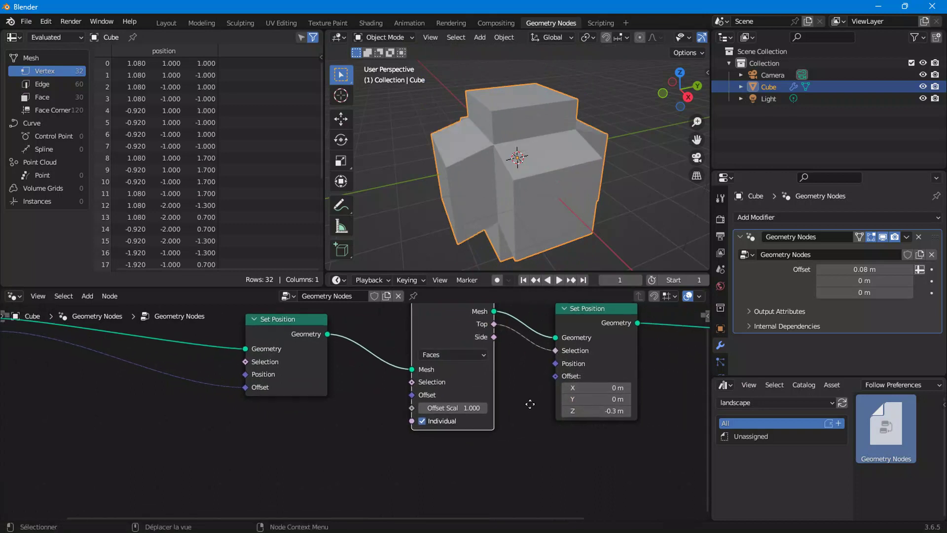
mouse_move(579, 408)
mouse_down()
mouse_move(552, 408)
mouse_move(572, 408)
mouse_up()
key(Home)
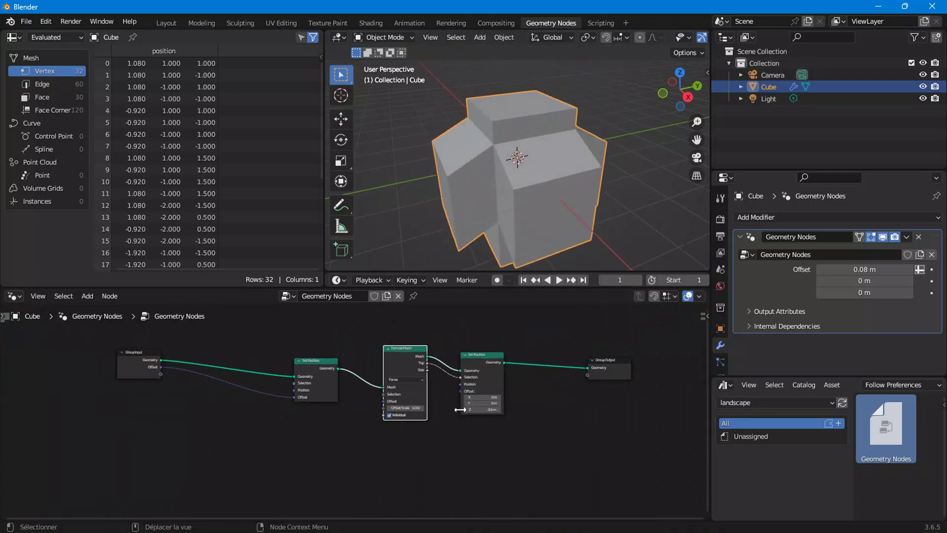
drag(353, 332, 526, 454)
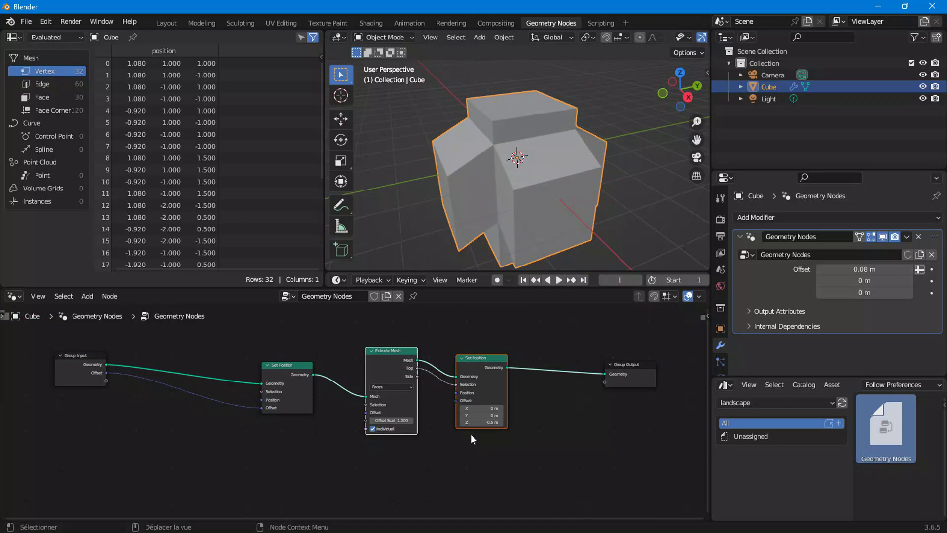
Group the Extrude Mesh and second Set Position nodes with Make Group, then exit to the main tree.
right_click(386, 364)
right_click(398, 329)
click(323, 411)
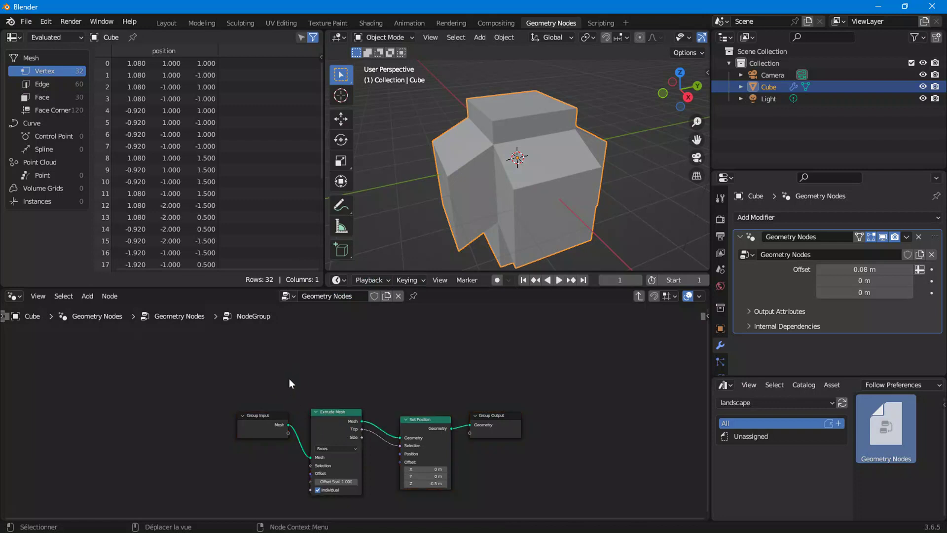
key(Tab)
scroll(476, 408, up, 1)
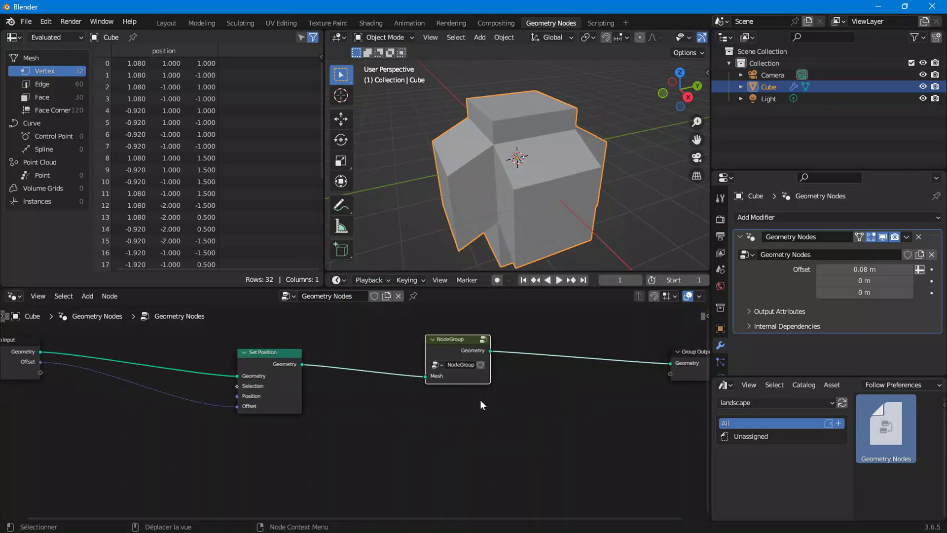
drag(456, 349, 446, 398)
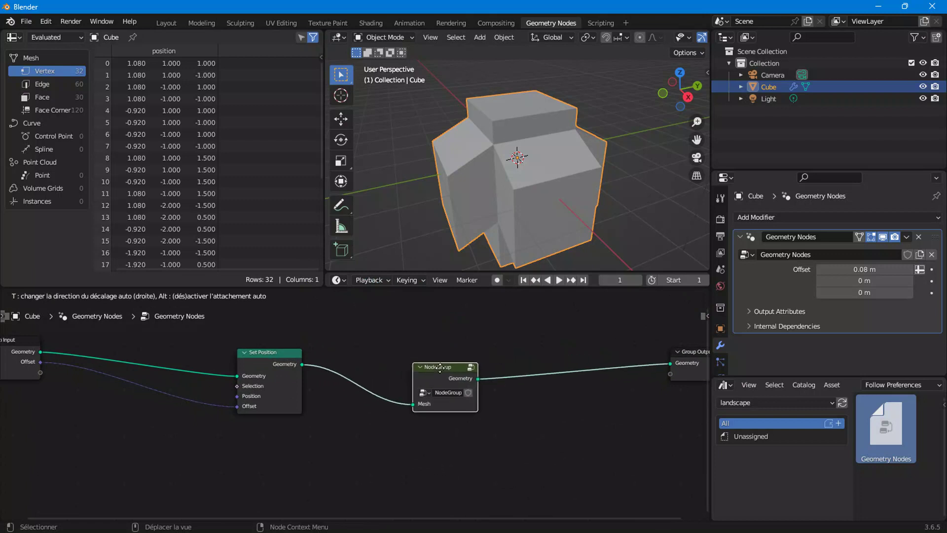
key(Escape)
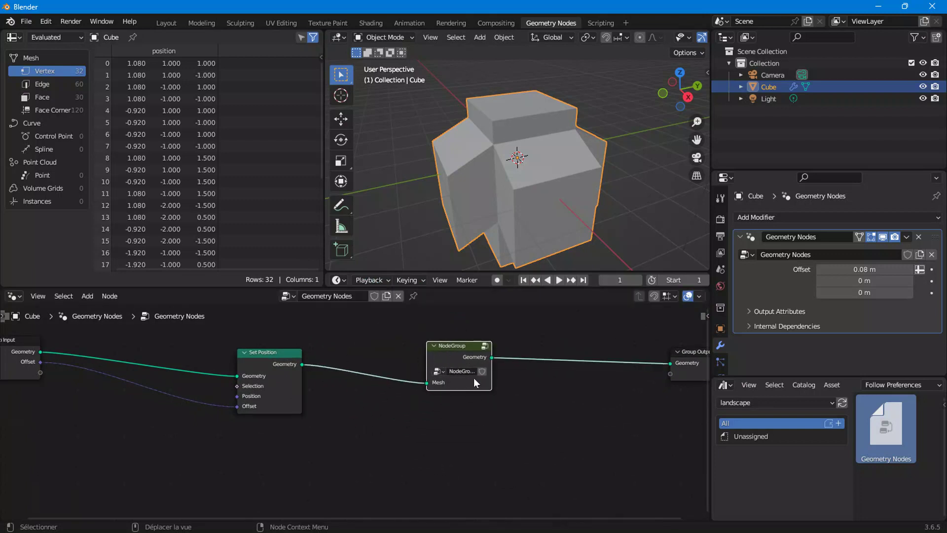
Mark the NodeGroup as an asset, check Current File assets, then return to the landscape library.
right_click(436, 372)
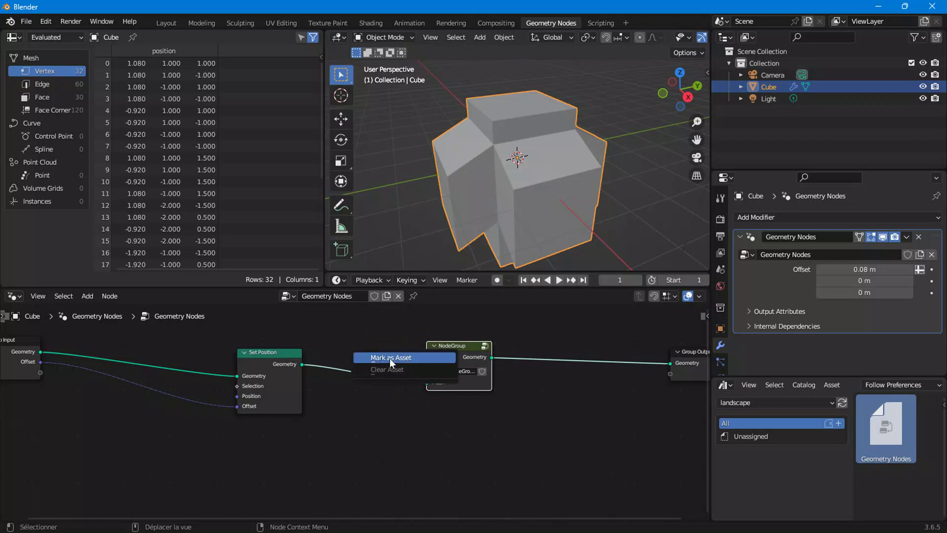
click(424, 358)
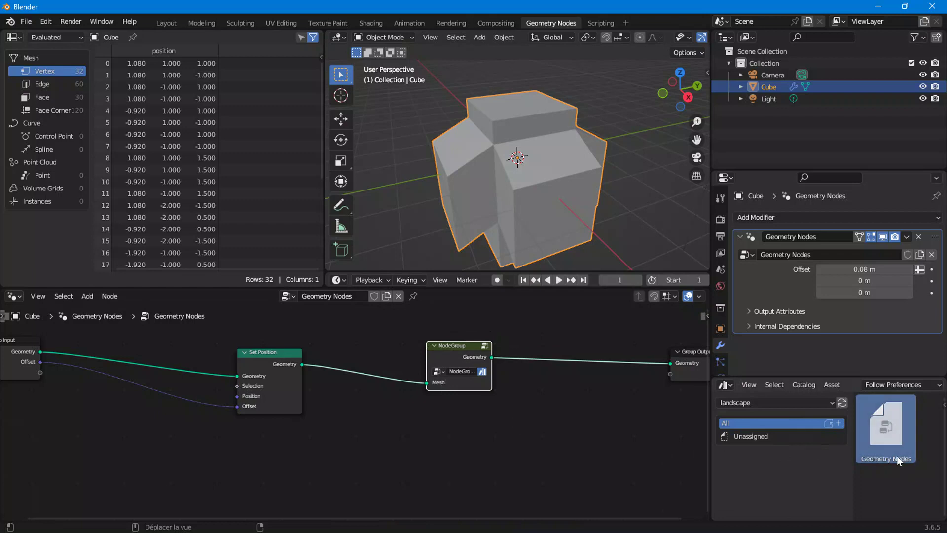
click(739, 401)
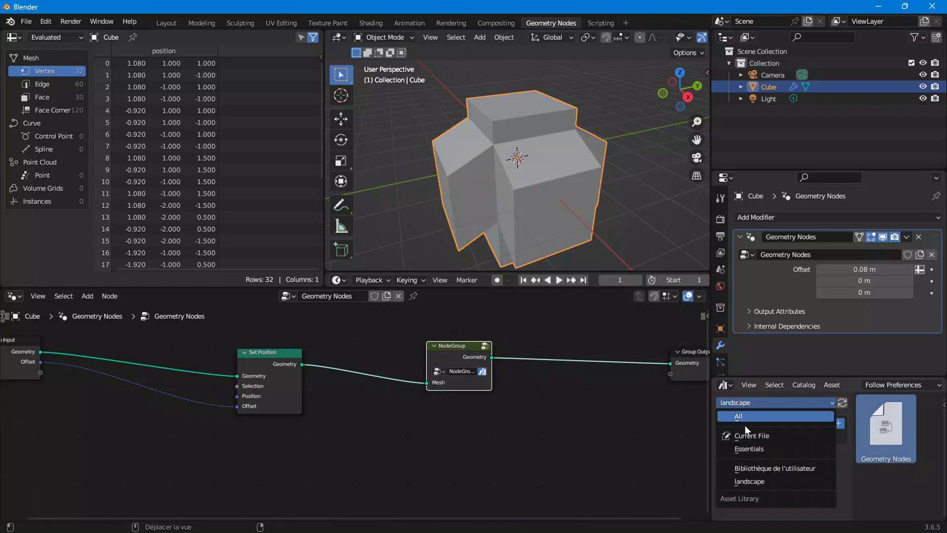
click(747, 435)
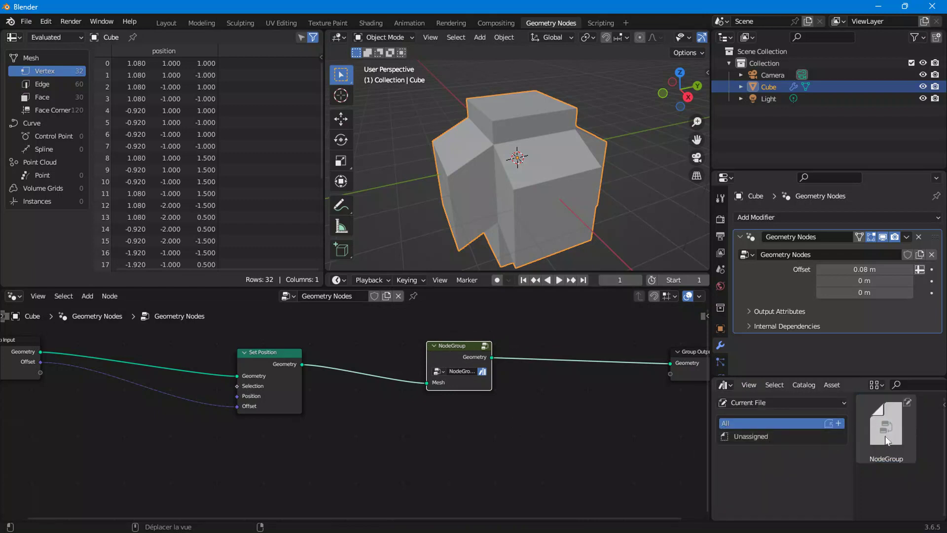
click(749, 403)
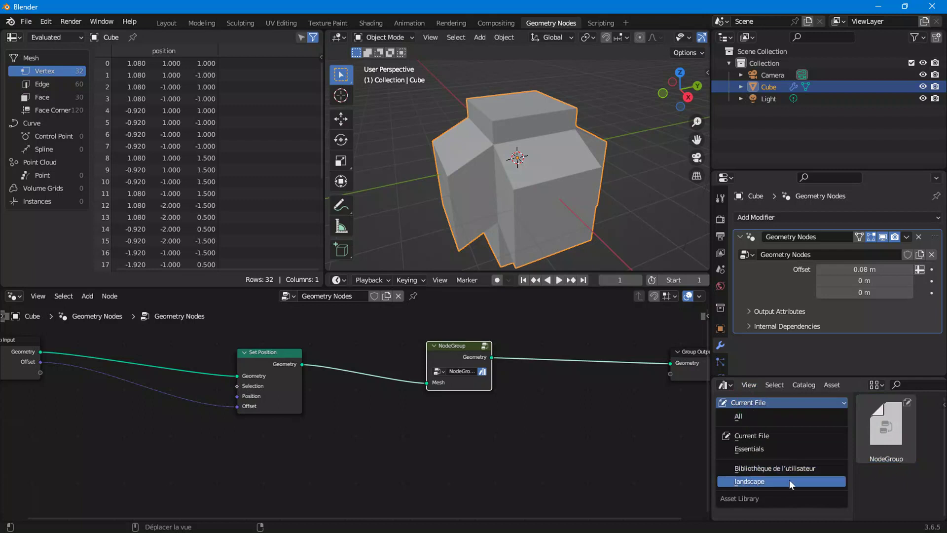
click(774, 483)
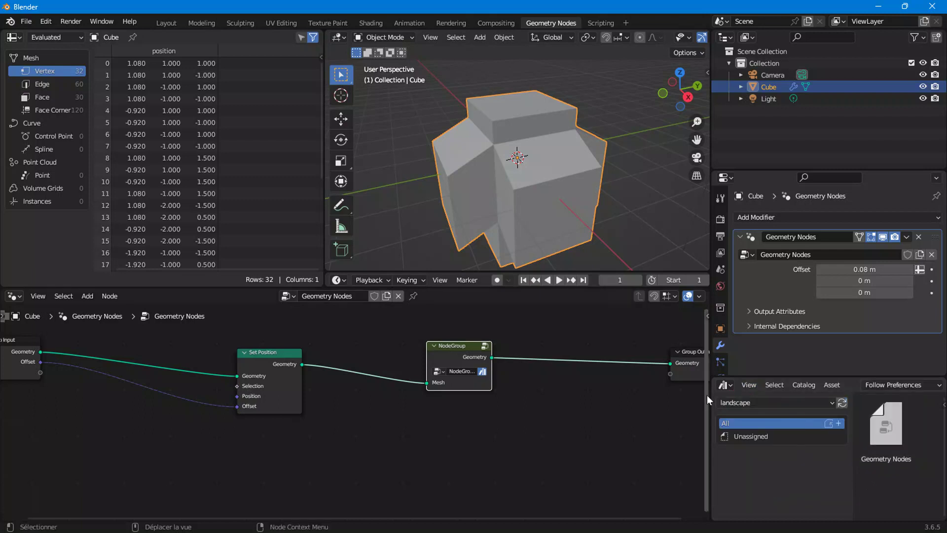
Save as untitled1.blend in the landscape folder, then drag the NodeGroup asset onto the cube.
click(25, 25)
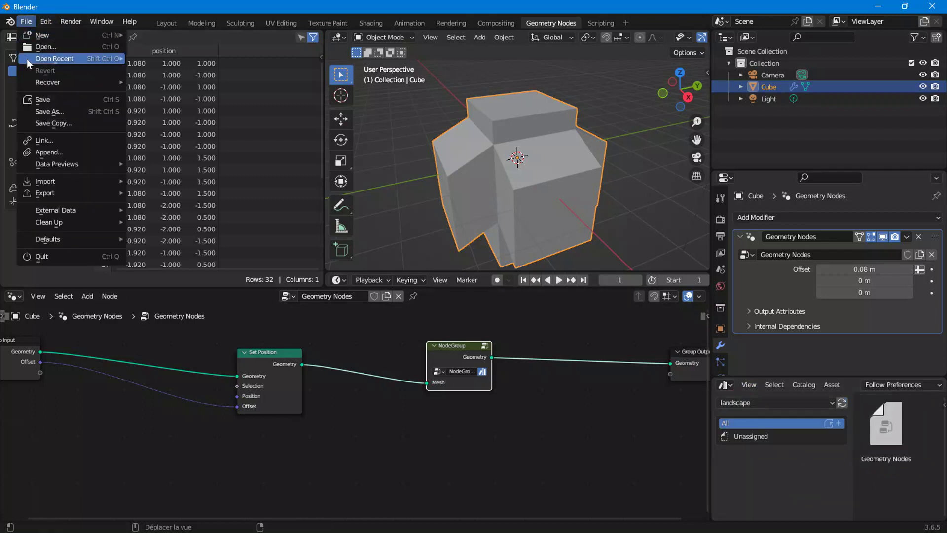
click(43, 111)
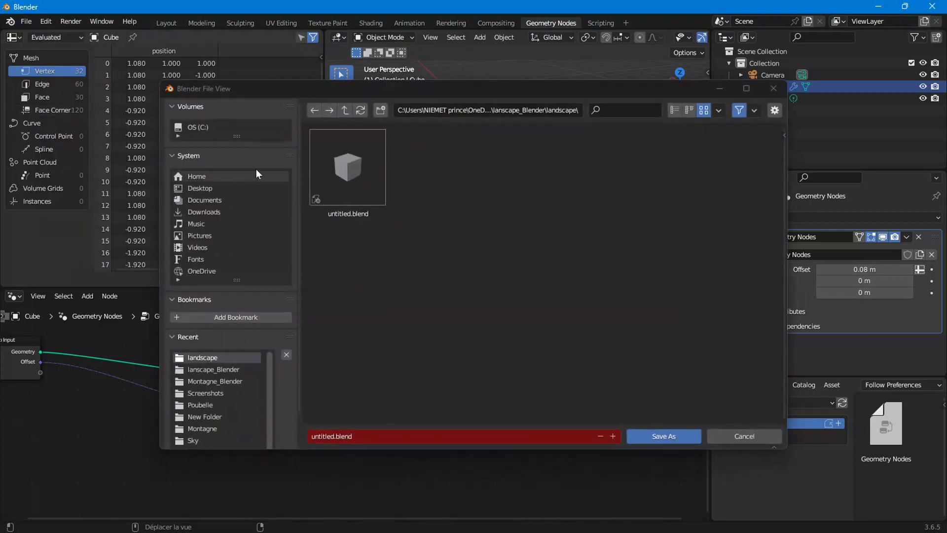
click(202, 357)
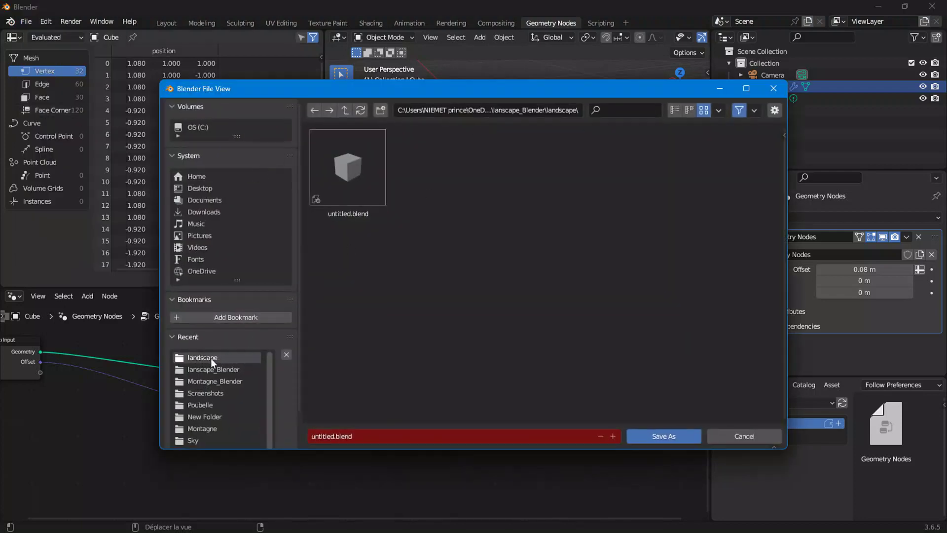
click(613, 436)
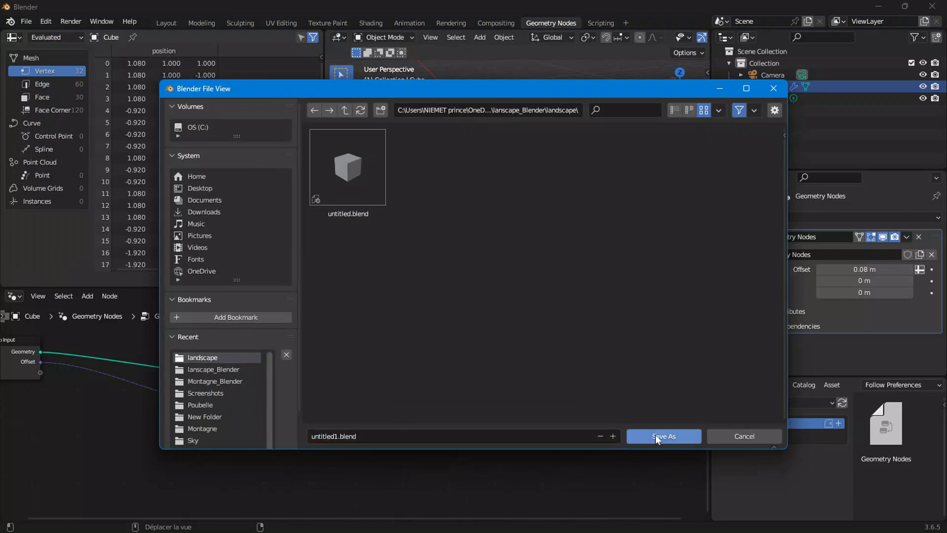
click(656, 434)
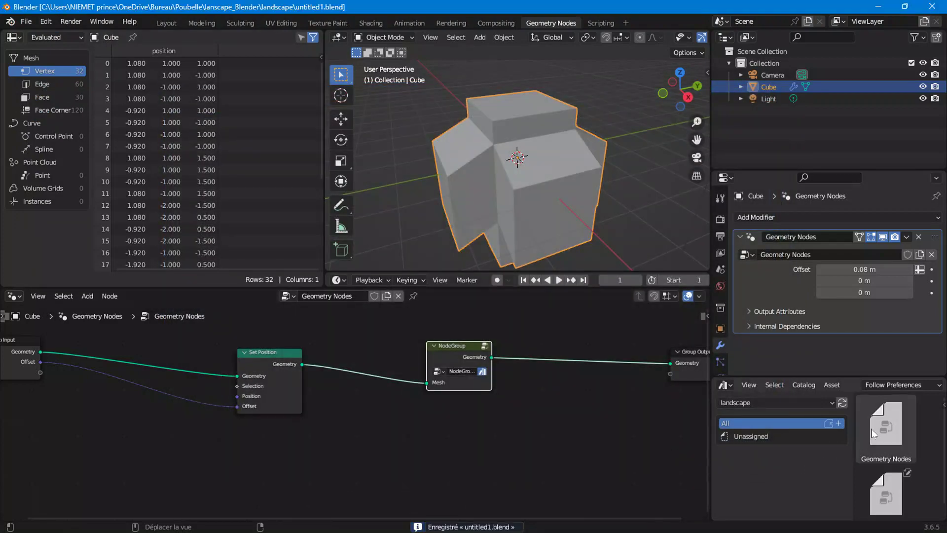
scroll(895, 430, down, 2)
mouse_move(894, 470)
mouse_down()
mouse_move(918, 454)
mouse_move(524, 162)
mouse_move(545, 176)
mouse_up()
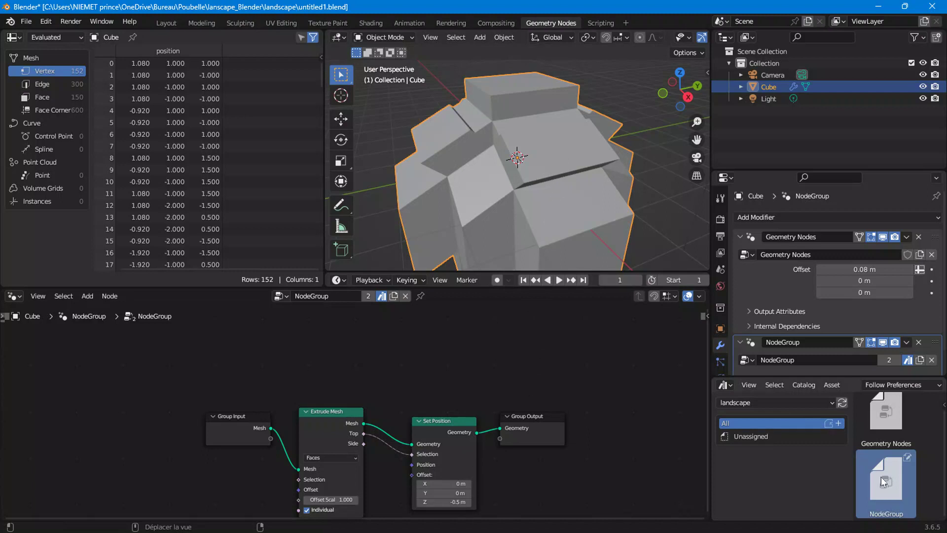
Undo the NodeGroup modifier and clear the NodeGroup's asset status in the asset browser.
key(ctrl+z)
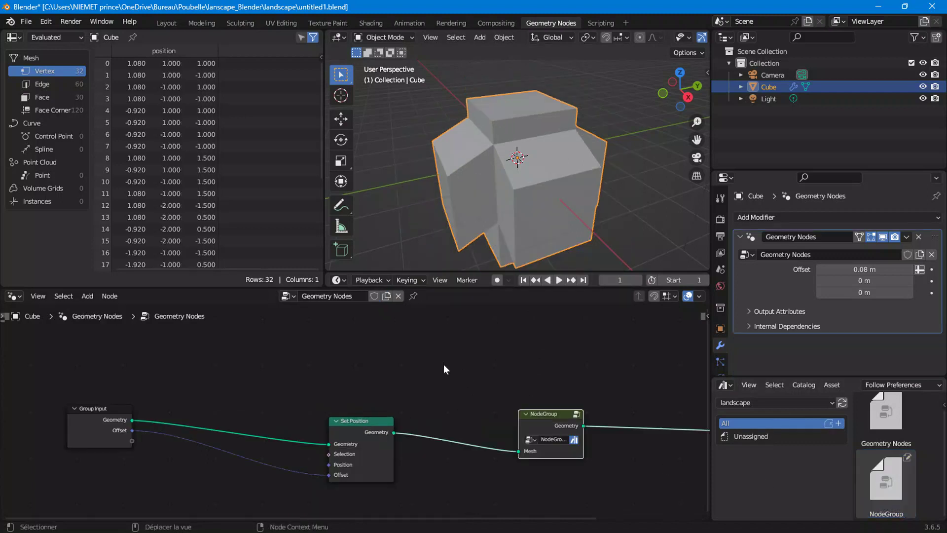
mouse_move(533, 413)
mouse_down()
mouse_move(527, 390)
mouse_move(508, 413)
mouse_up()
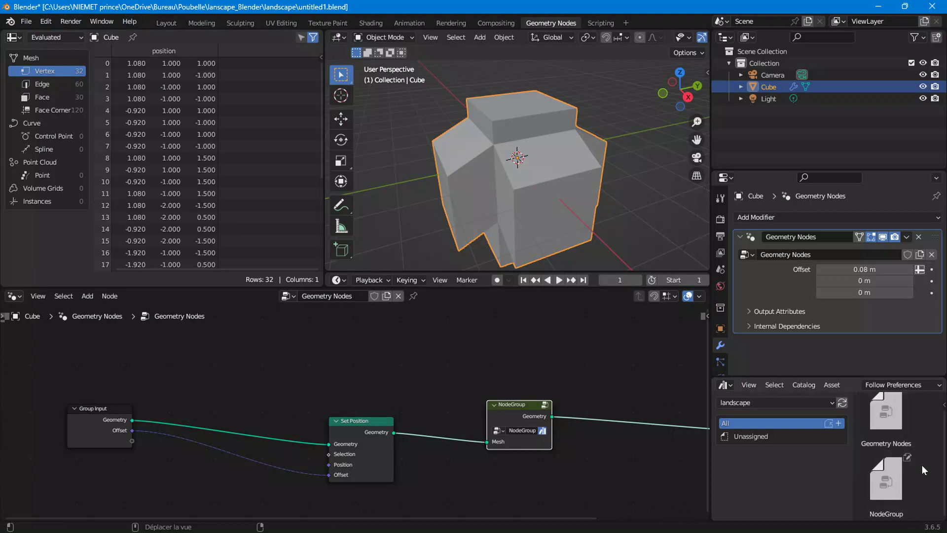
click(885, 481)
shift+click(886, 417)
right_click(884, 428)
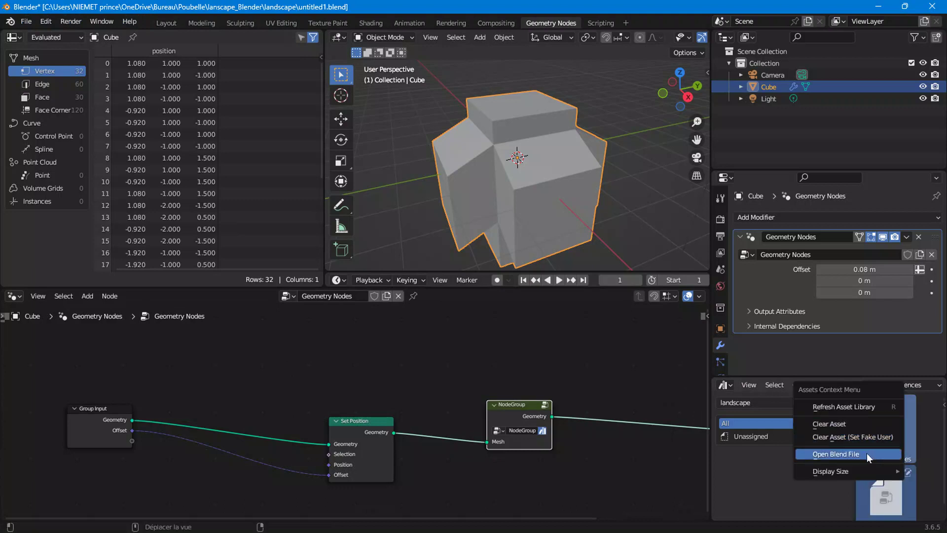
click(828, 424)
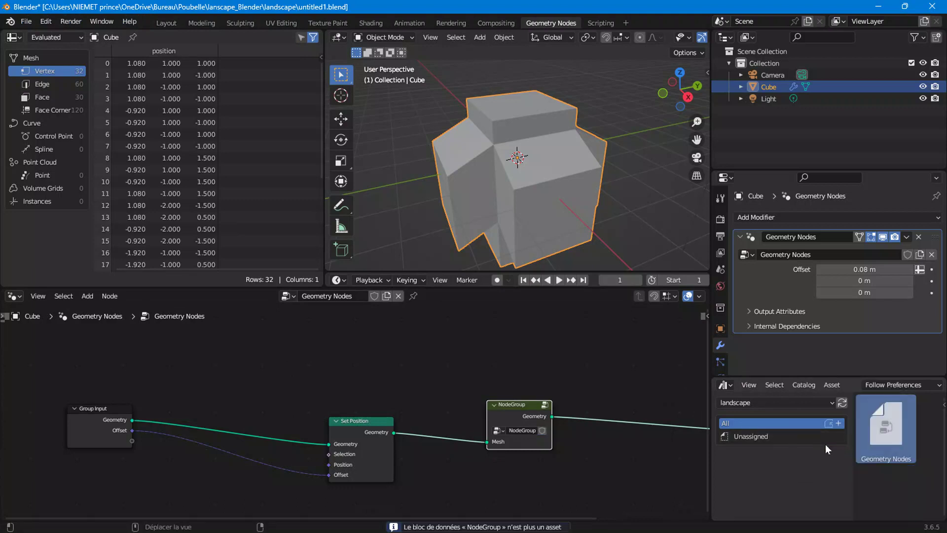
Open the asset's source blend file and refresh the landscape library listing.
right_click(825, 443)
click(833, 463)
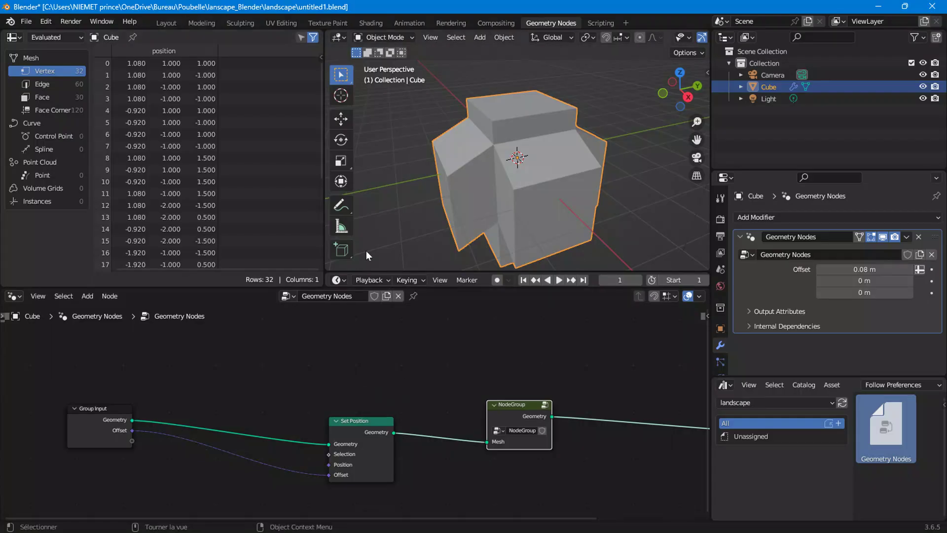
click(840, 405)
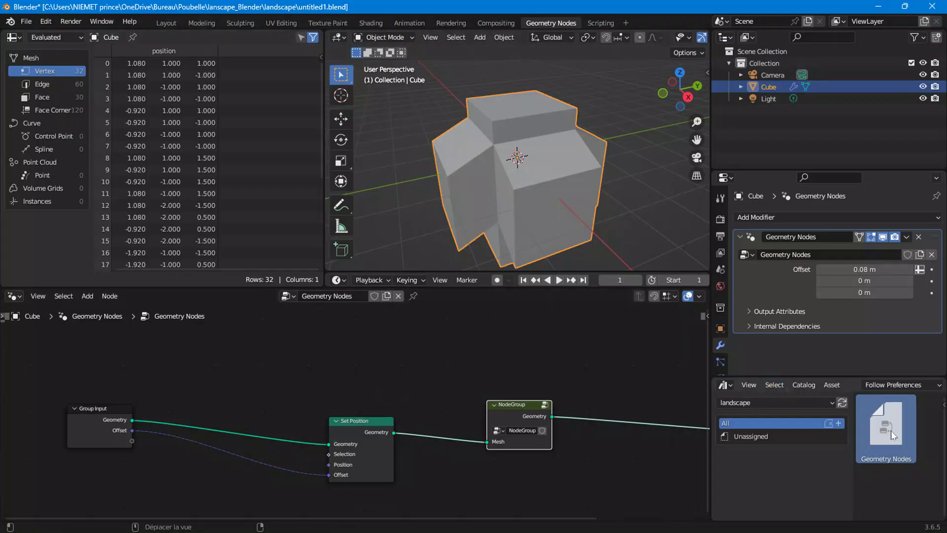
Start a new General file without saving, in the Geometry Nodes workspace with the landscape library.
click(33, 25)
mouse_move(43, 34)
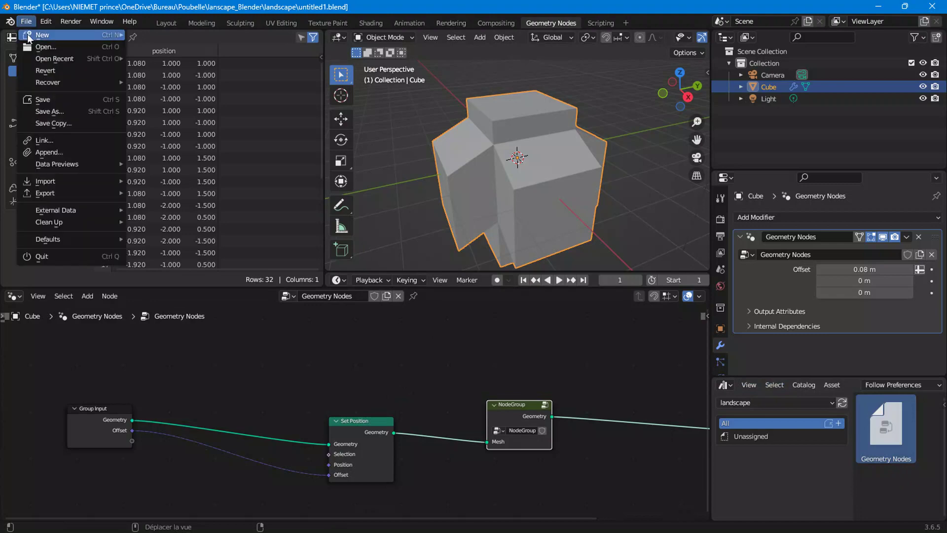
click(171, 38)
click(491, 293)
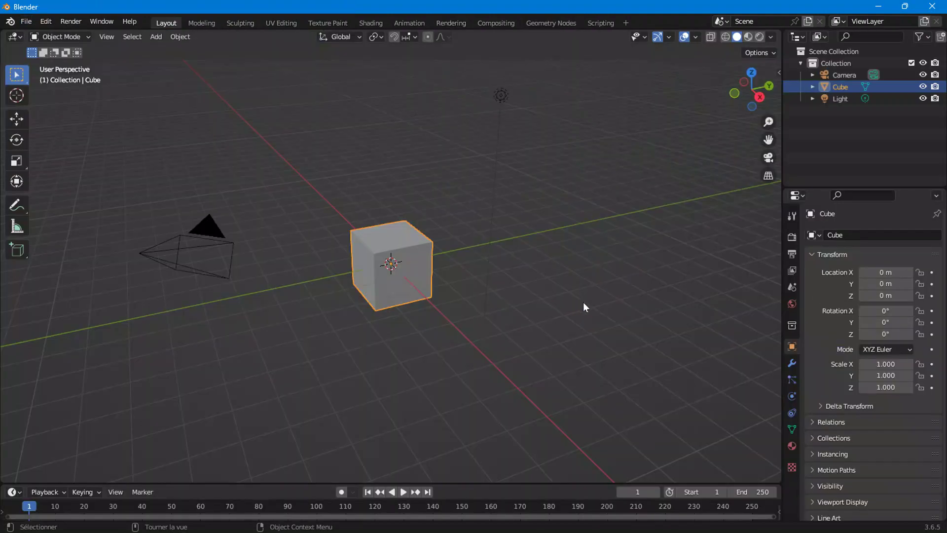
click(544, 23)
click(739, 403)
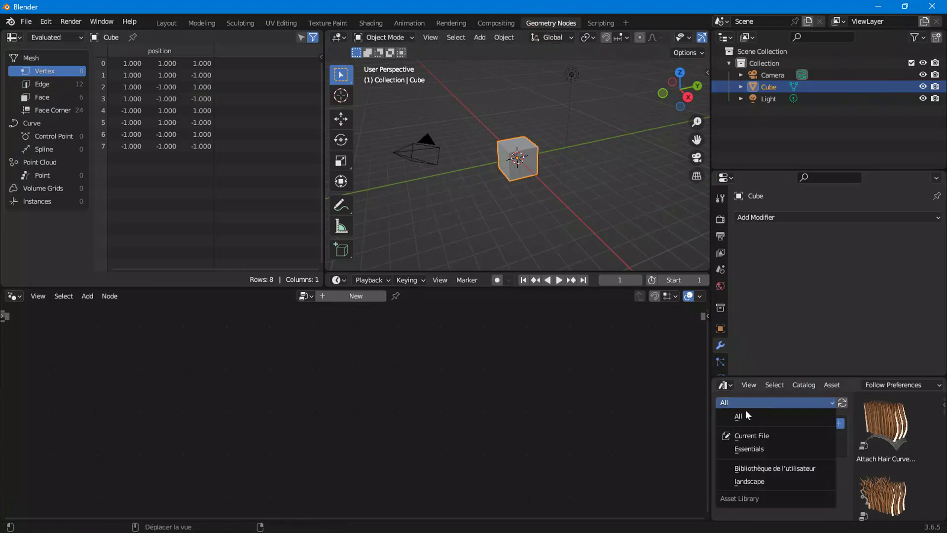
click(766, 487)
Drop the Geometry Nodes asset on the cube, then replace its tree with the NodeGroup asset.
drag(863, 449, 535, 161)
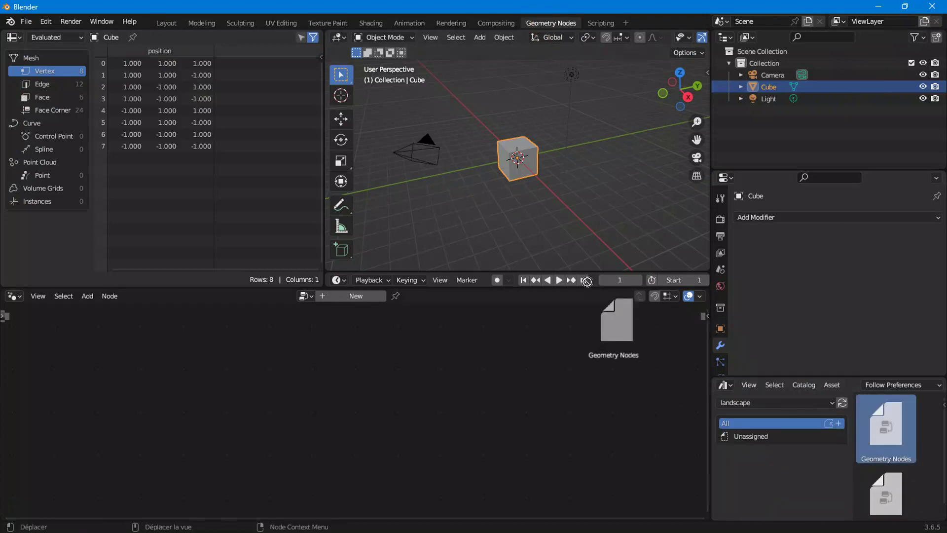
drag(886, 429, 526, 169)
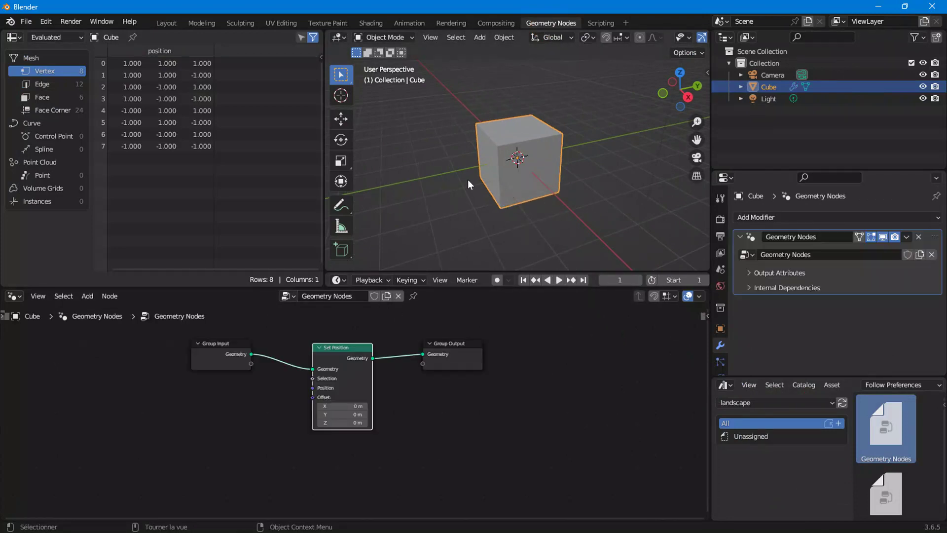
click(398, 295)
drag(883, 496, 516, 156)
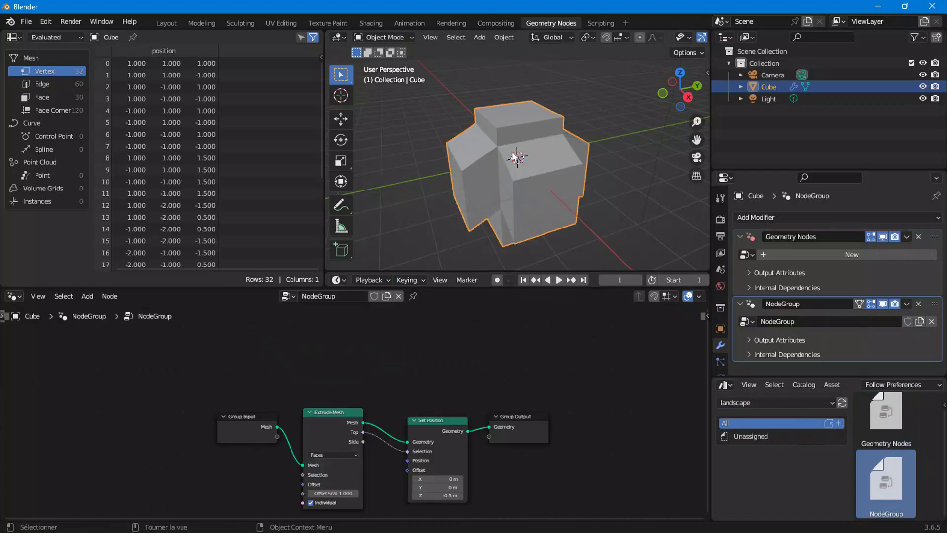
middle_drag(515, 158, 561, 160)
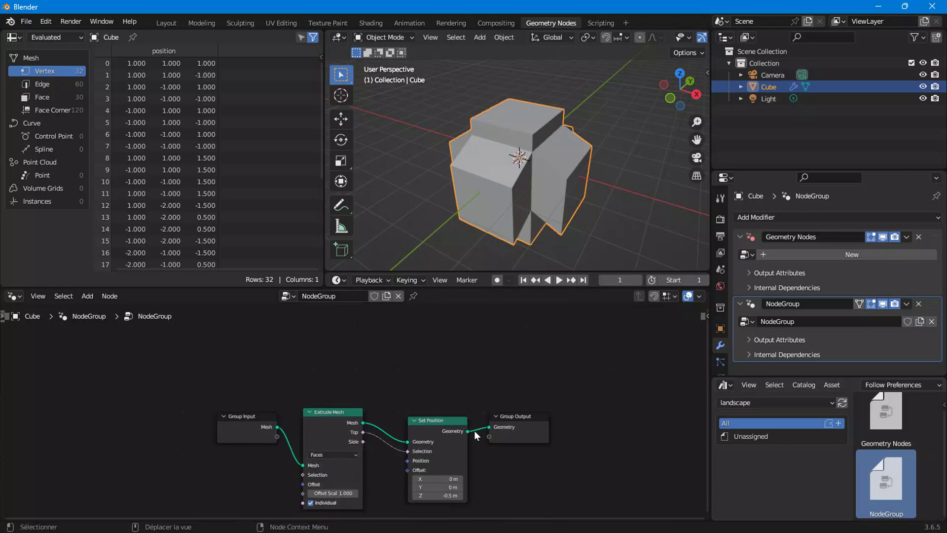
Try a 6.4 m Set Position Y offset, undo it, and reapply the NodeGroup asset to the cube.
key(Home)
drag(468, 429, 498, 430)
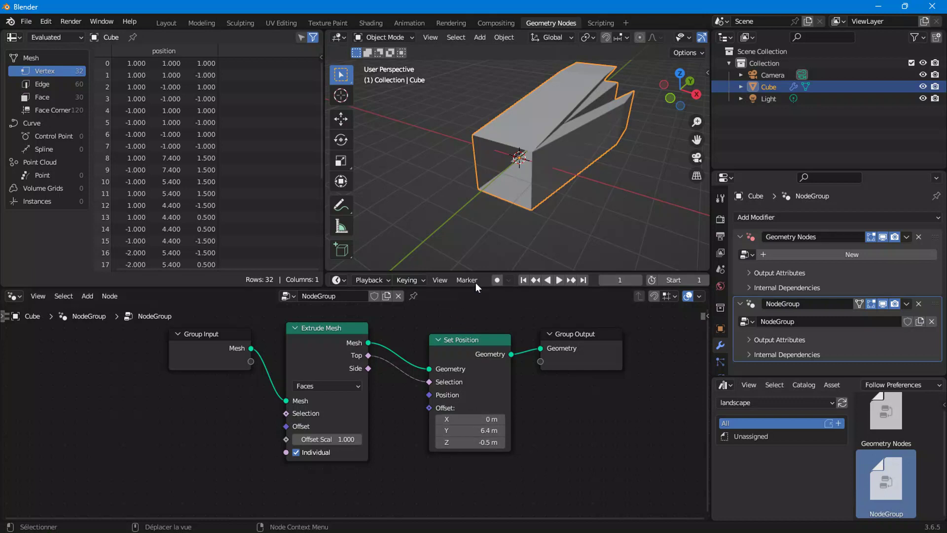
key(ctrl+z)
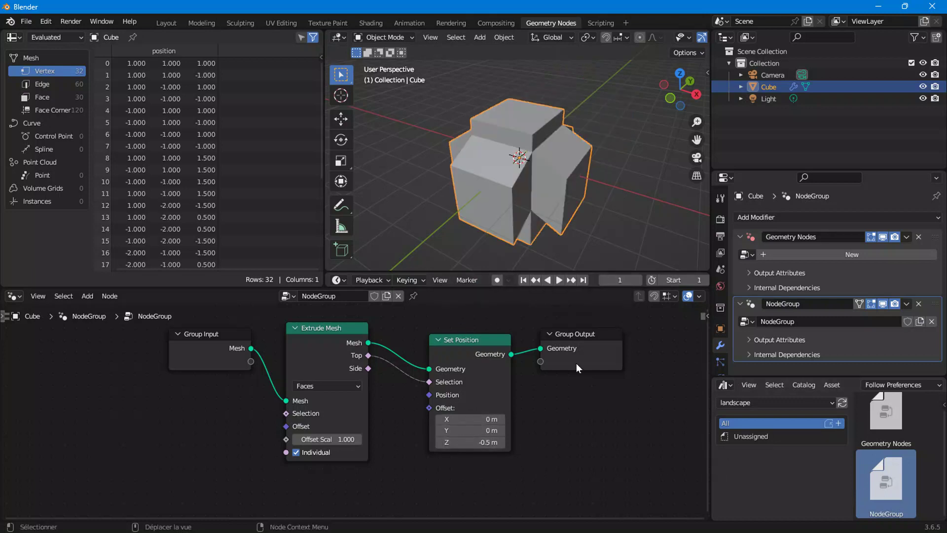
key(ctrl+z)
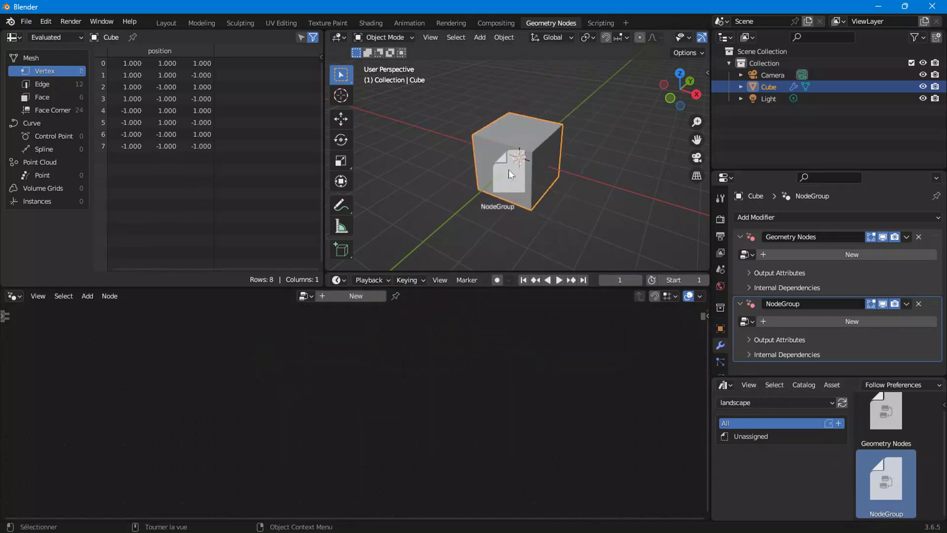
drag(886, 480, 508, 169)
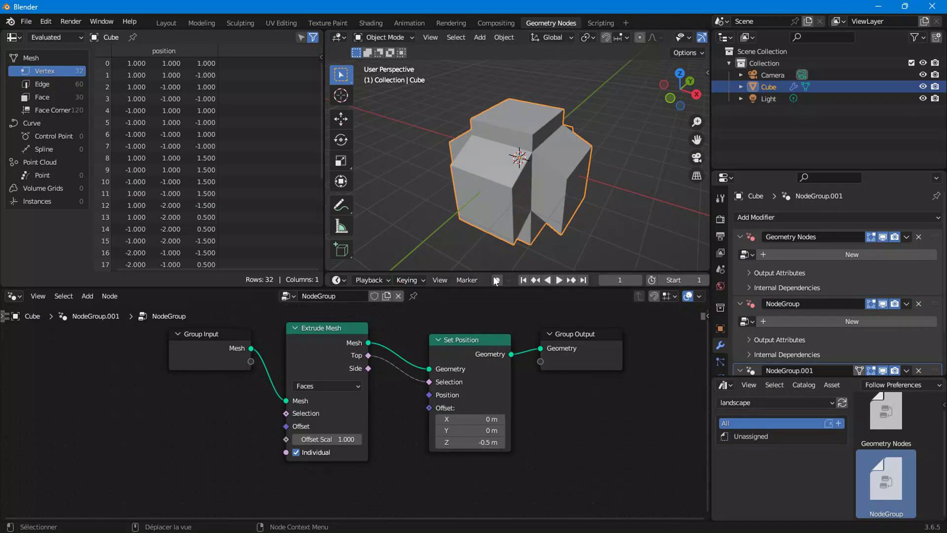
click(398, 296)
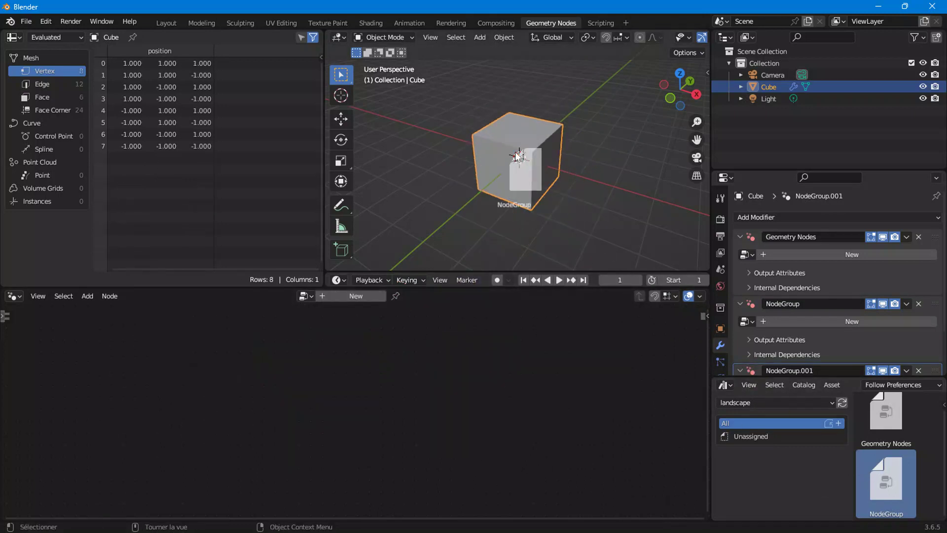
drag(878, 470, 516, 154)
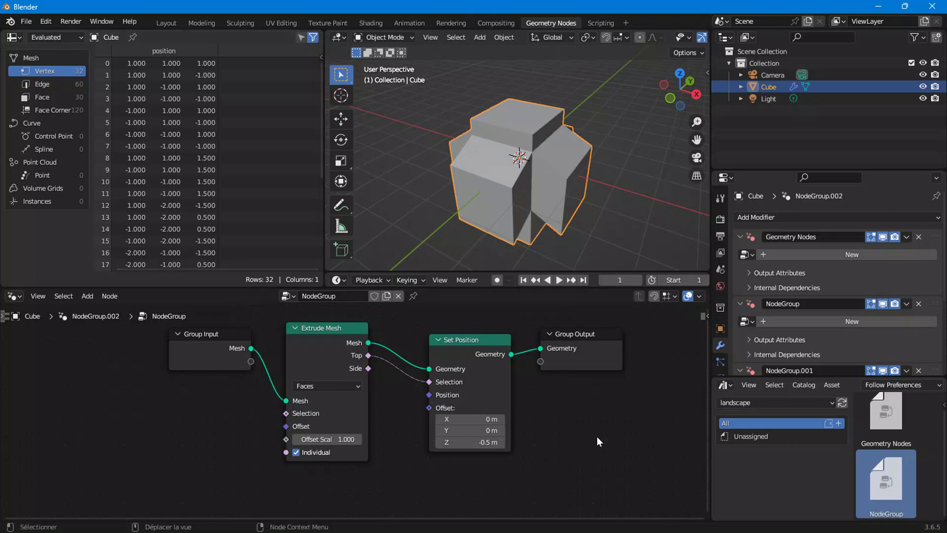
Open the NodeGroup asset's source blend file and frame all its nodes.
right_click(875, 469)
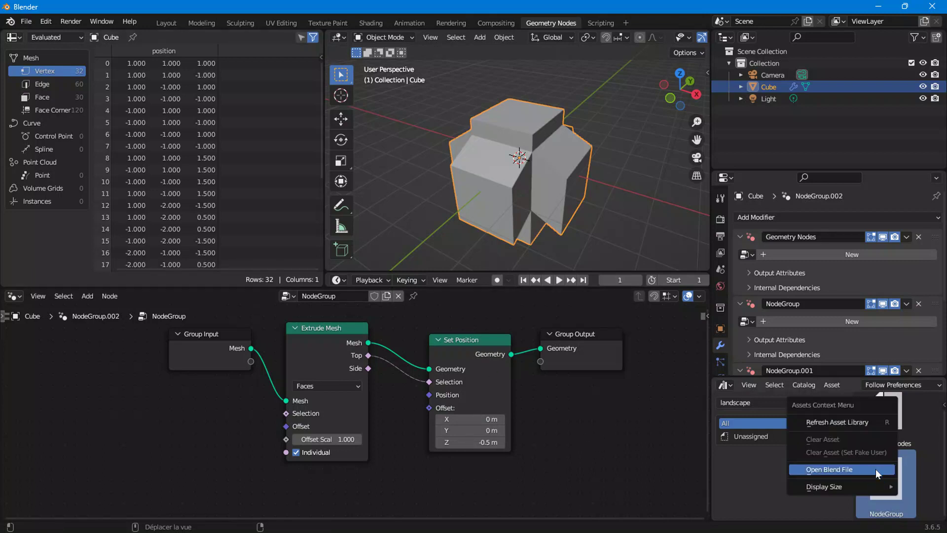
click(814, 470)
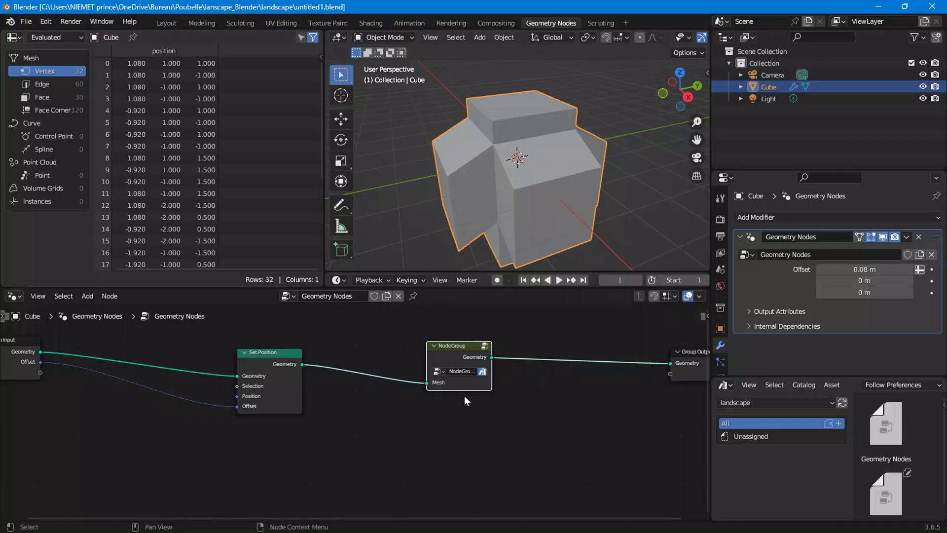
key(Home)
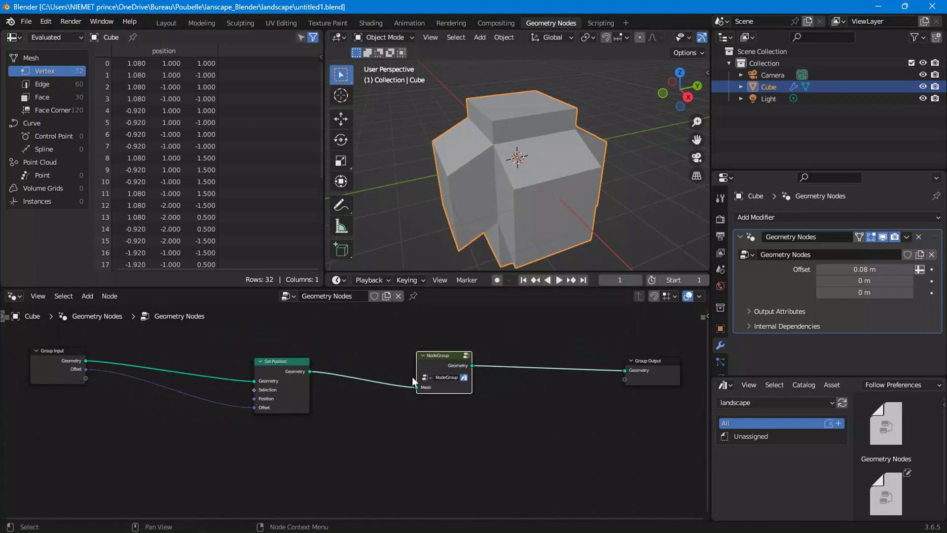
Set the group's Set Position Z offset to 0 m and save untitled1.blend.
key(Tab)
scroll(451, 487, up, 2)
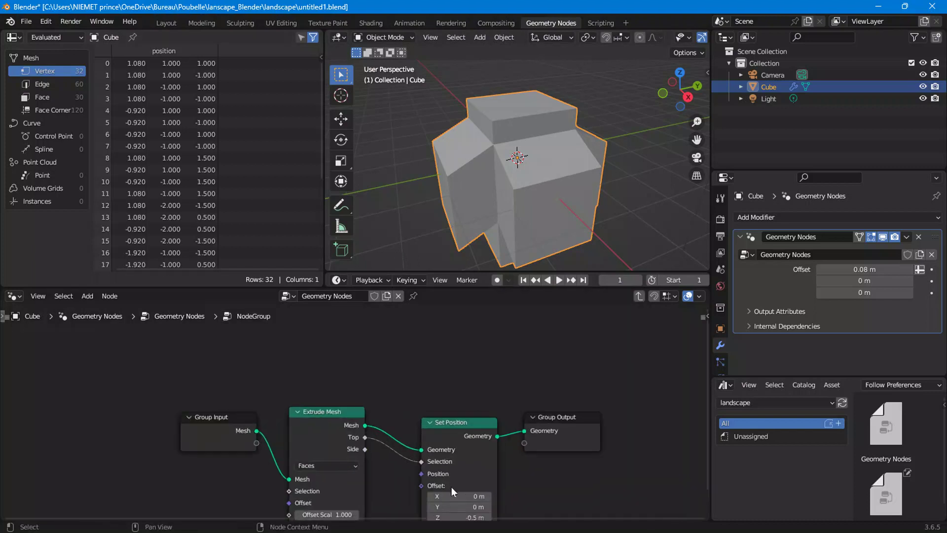
scroll(463, 463, up, 2)
scroll(483, 432, up, 3)
click(484, 432)
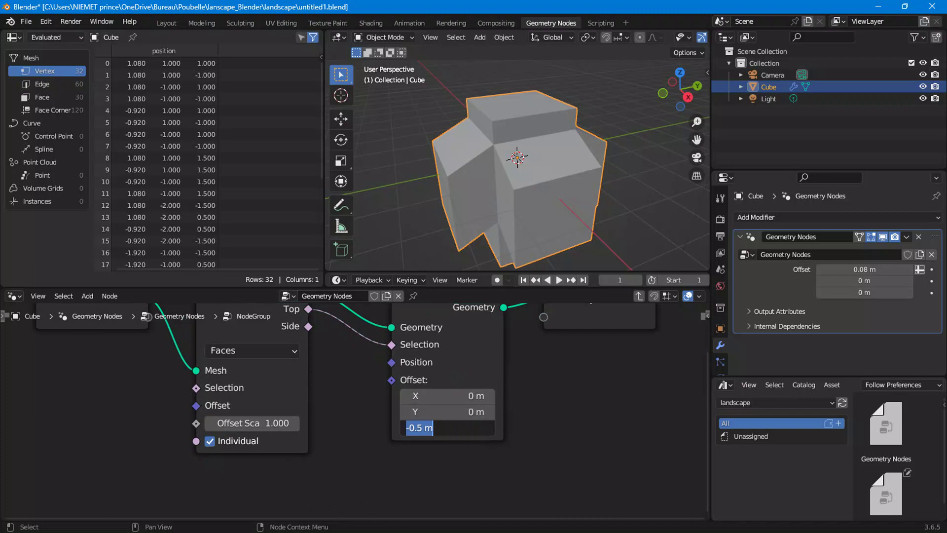
text(0)
key(Return)
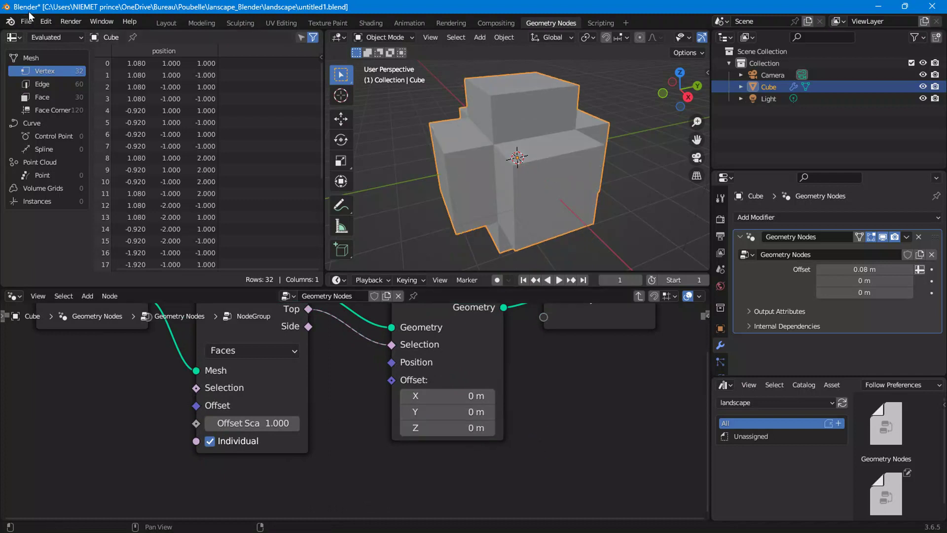
click(26, 21)
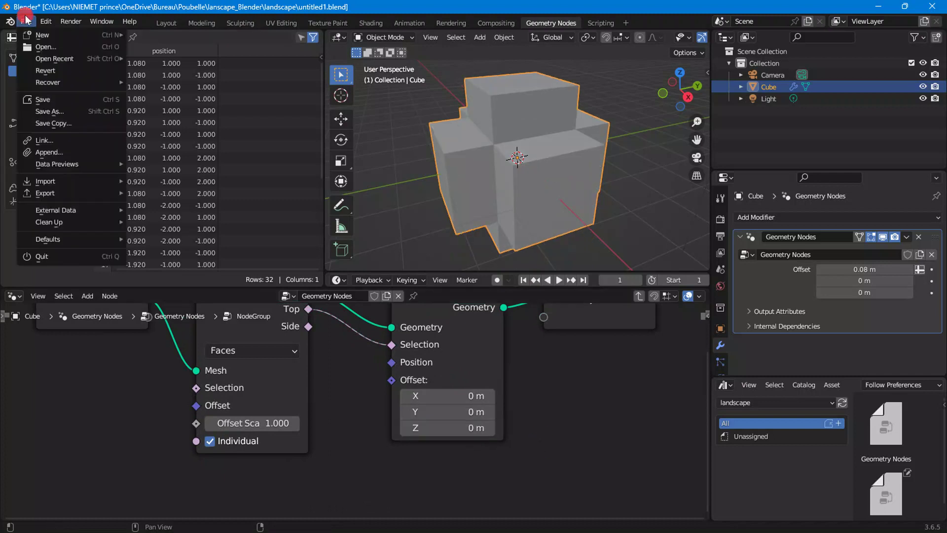
click(44, 99)
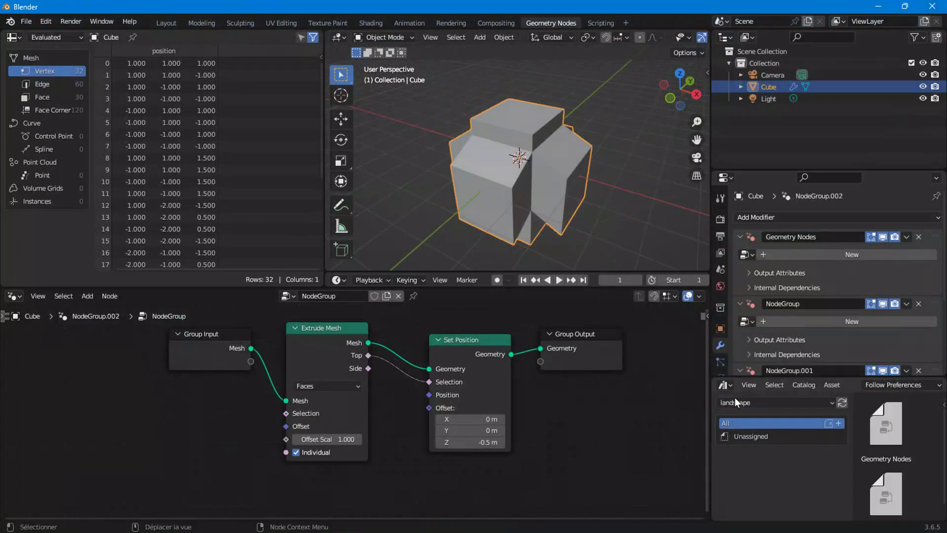
Reapply the updated NodeGroup asset to the cube, then start a new General file without saving.
click(398, 295)
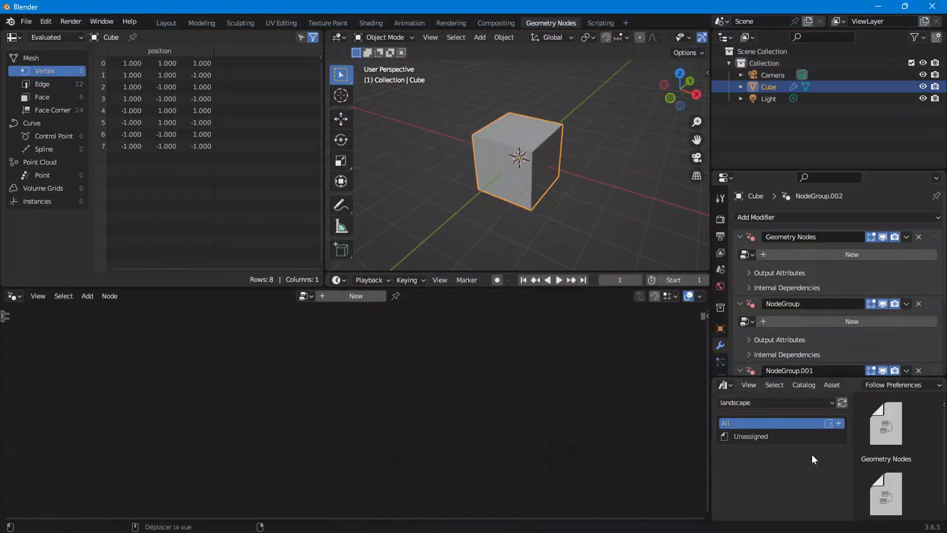
drag(886, 481, 504, 151)
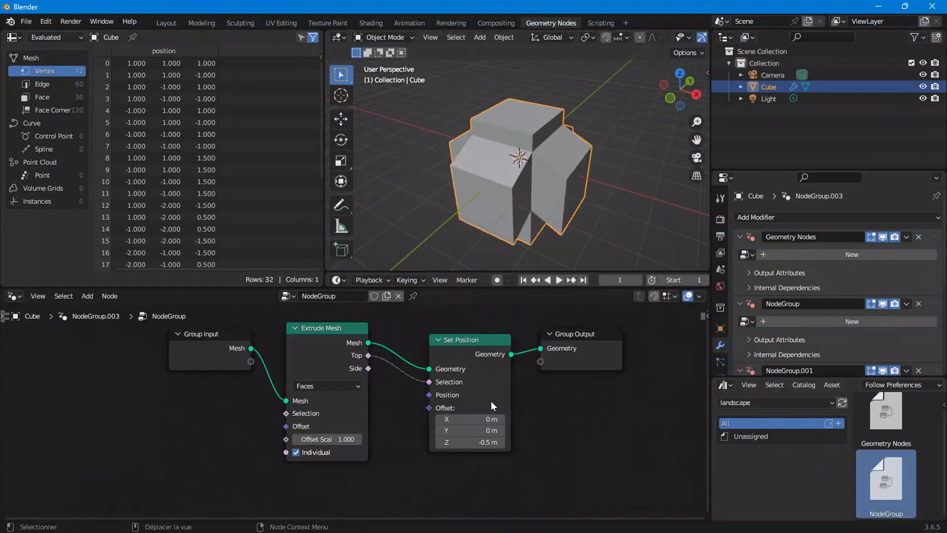
click(26, 21)
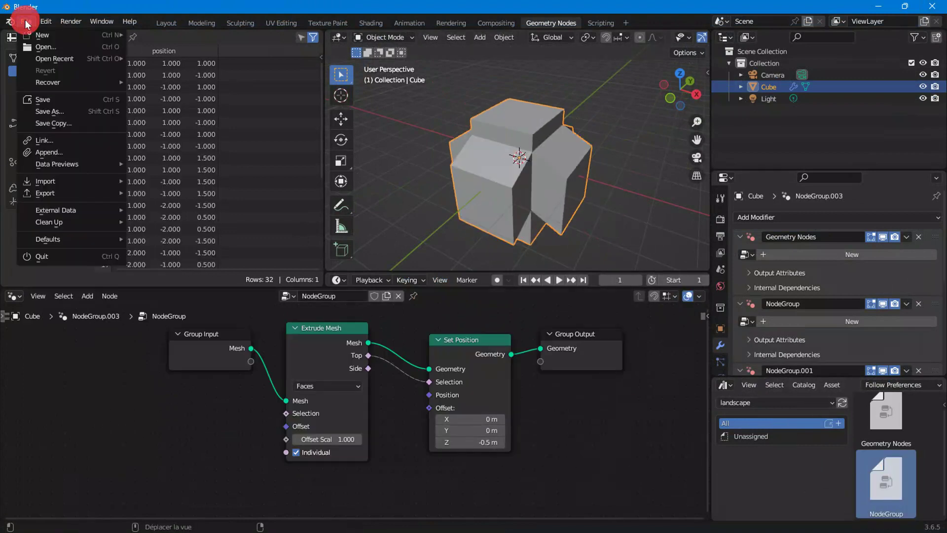
click(147, 33)
click(496, 295)
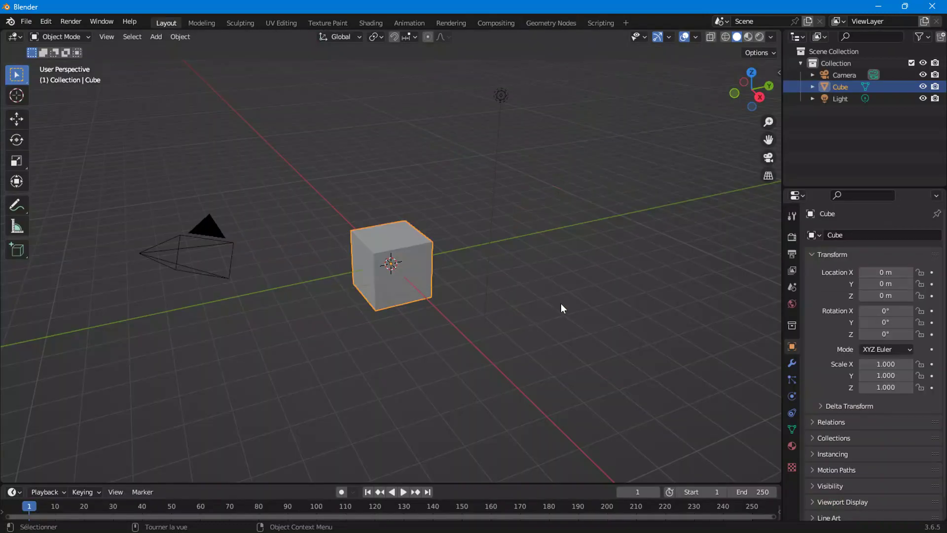
Drag the 'landscape' library's NodeGroup asset onto the new default cube in Geometry Nodes.
click(552, 23)
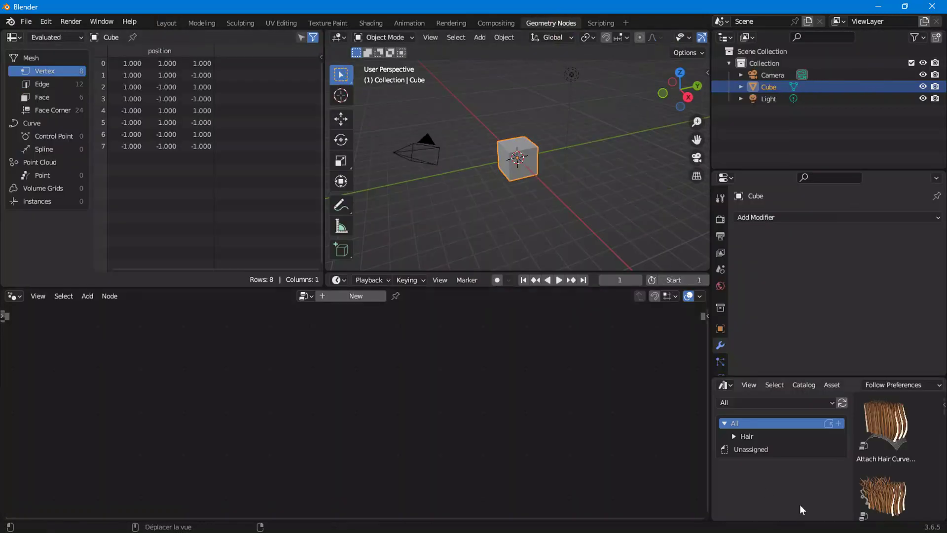
click(751, 403)
click(755, 480)
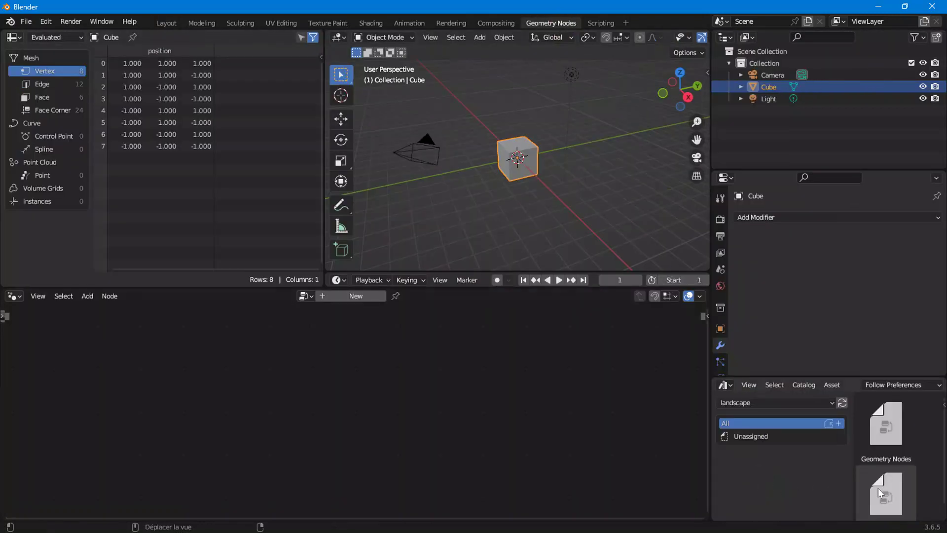
drag(882, 490, 514, 176)
scroll(448, 416, up, 2)
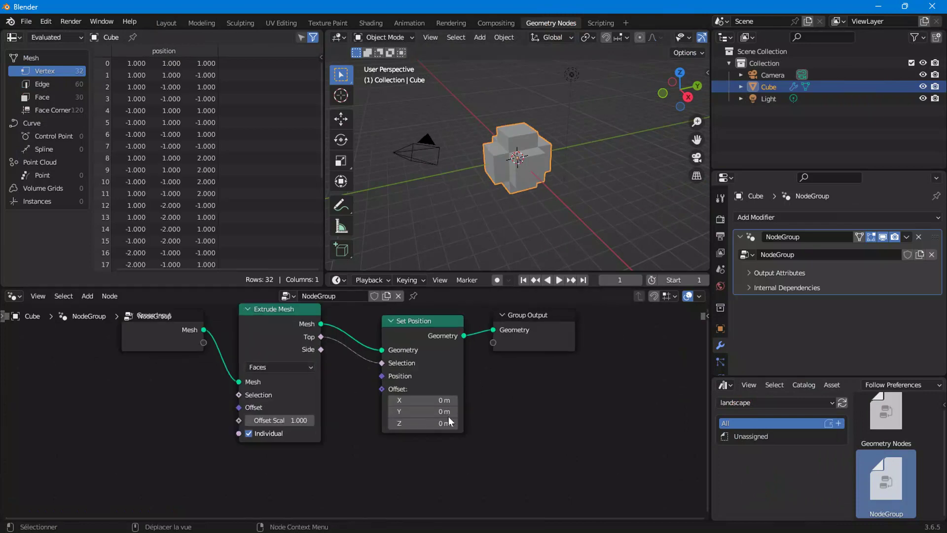
scroll(472, 438, up, 2)
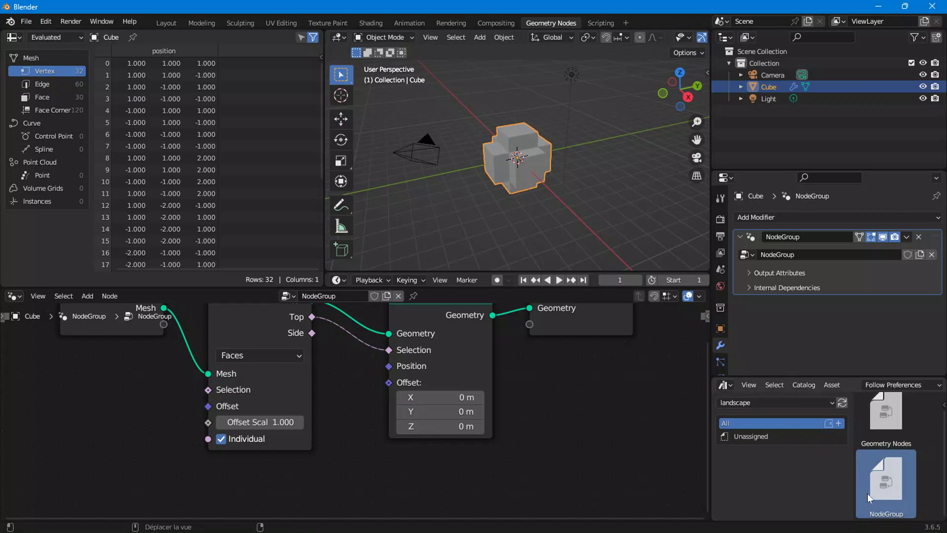
click(171, 24)
Delete the default cube from the scene.
mouse_move(408, 212)
middle_down()
mouse_move(491, 212)
mouse_move(410, 195)
mouse_move(283, 209)
middle_up()
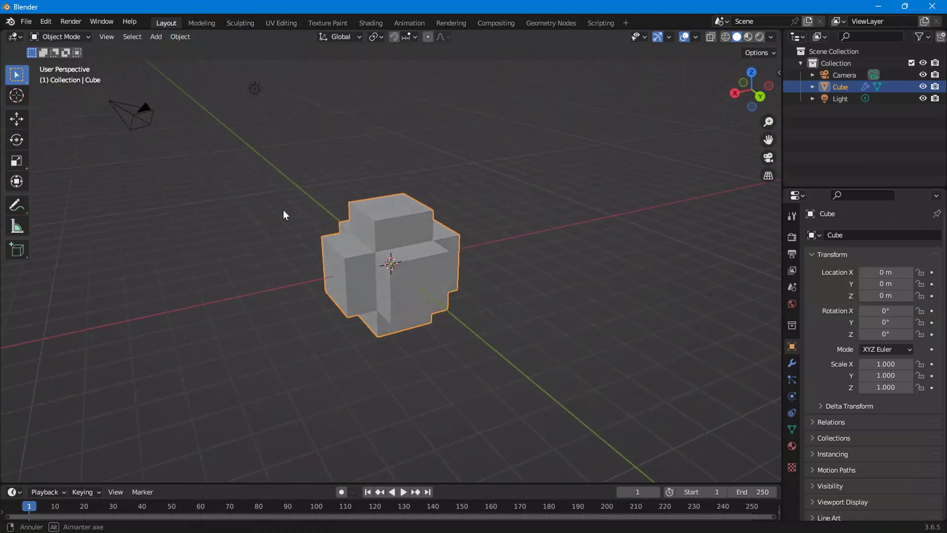
right_click(386, 236)
click(375, 261)
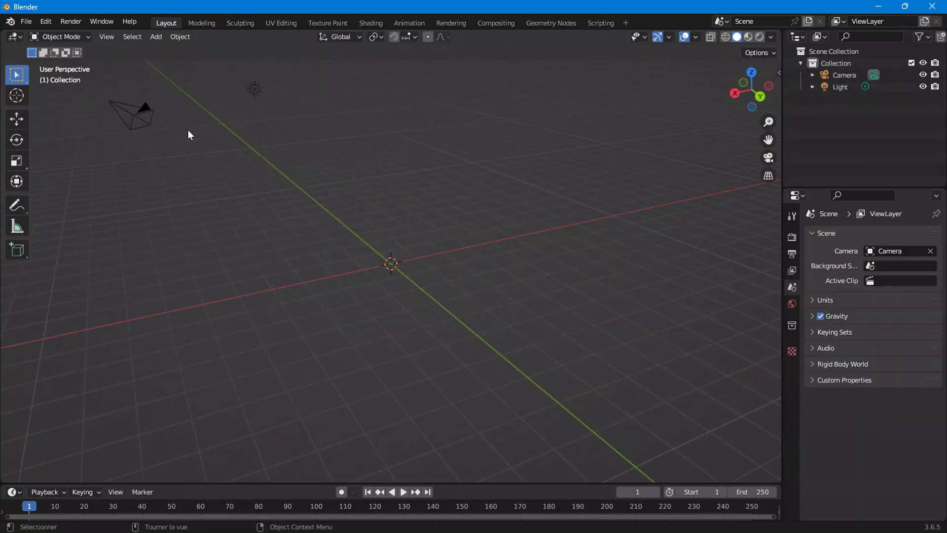
click(154, 37)
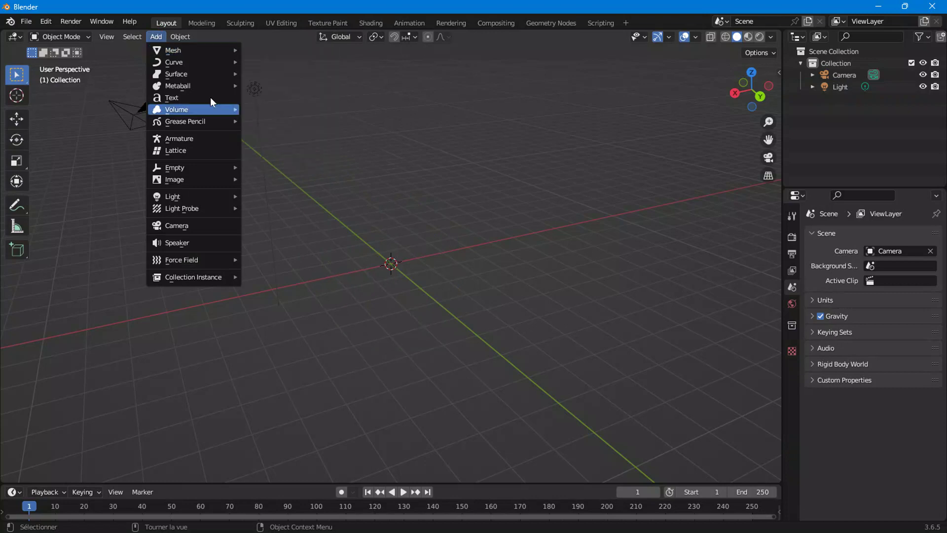
Enable the A.N.T.Landscape add-on in Preferences by searching 'land'.
click(45, 22)
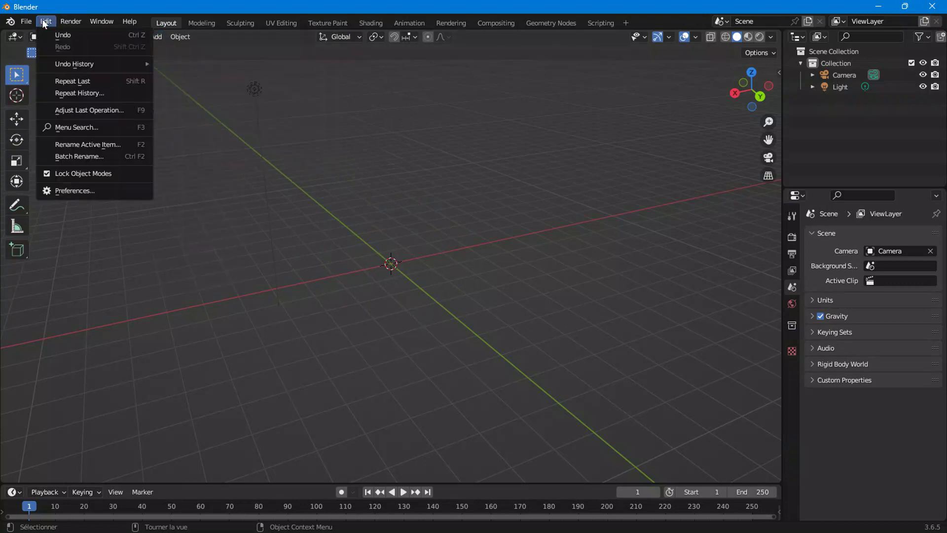
click(86, 190)
click(46, 143)
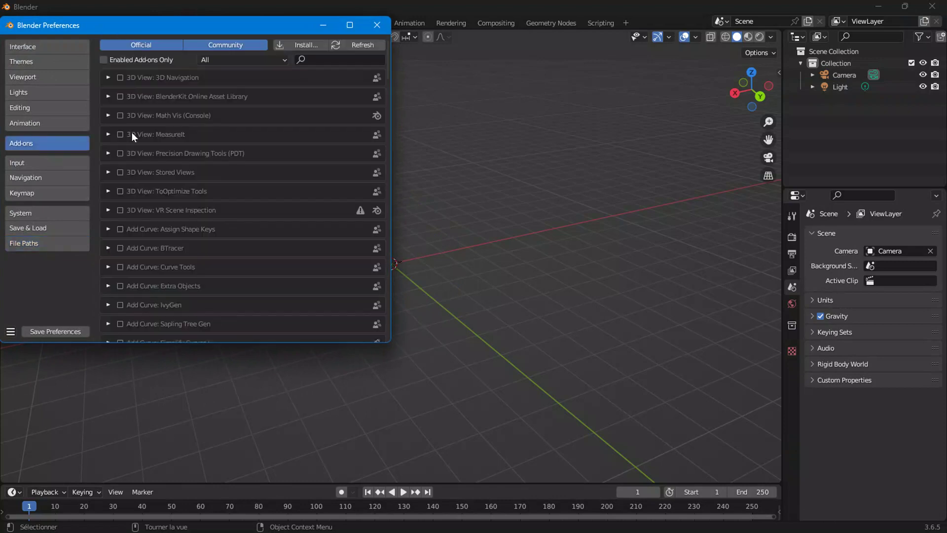
click(219, 59)
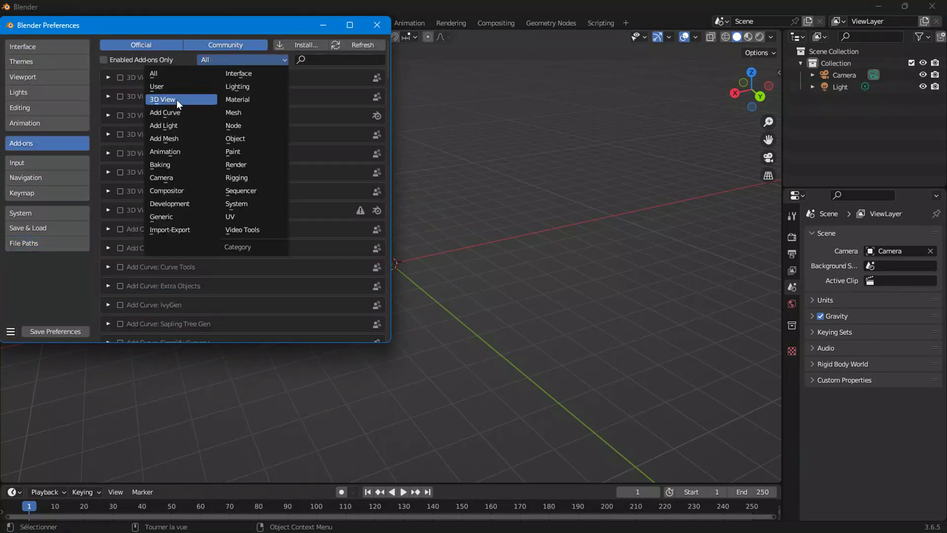
click(315, 60)
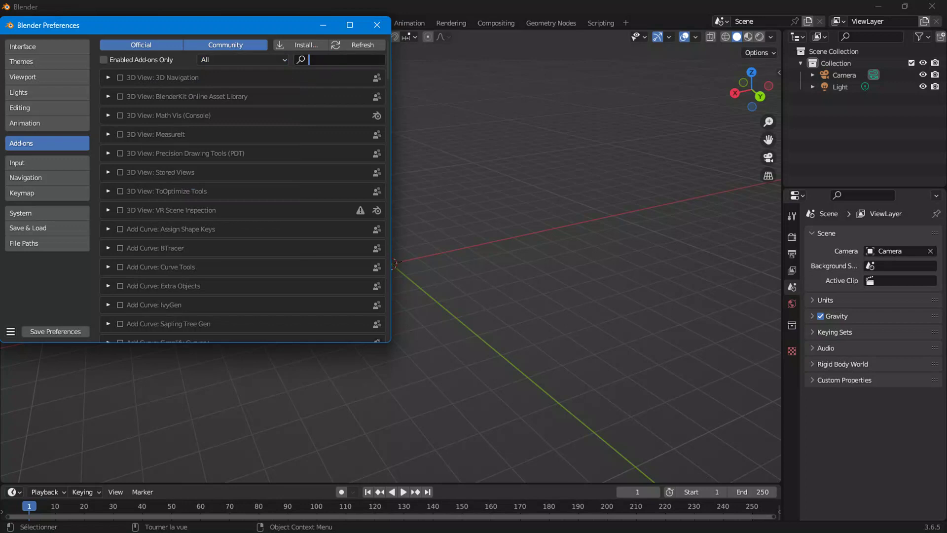
text(land)
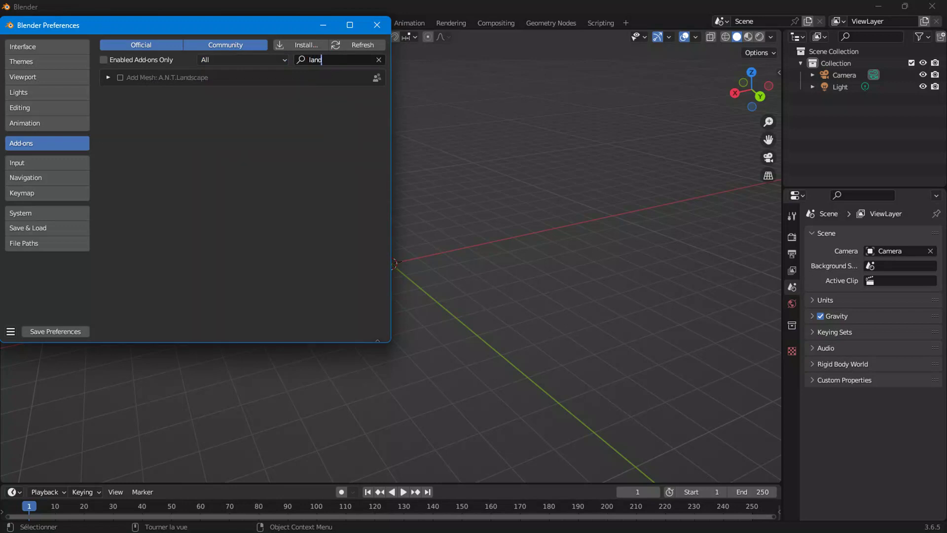
click(120, 78)
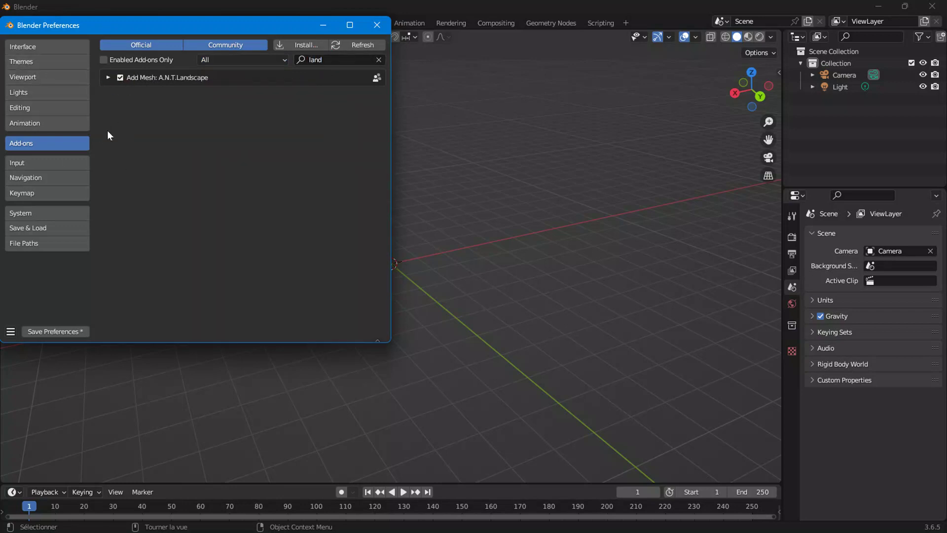
click(376, 25)
click(156, 37)
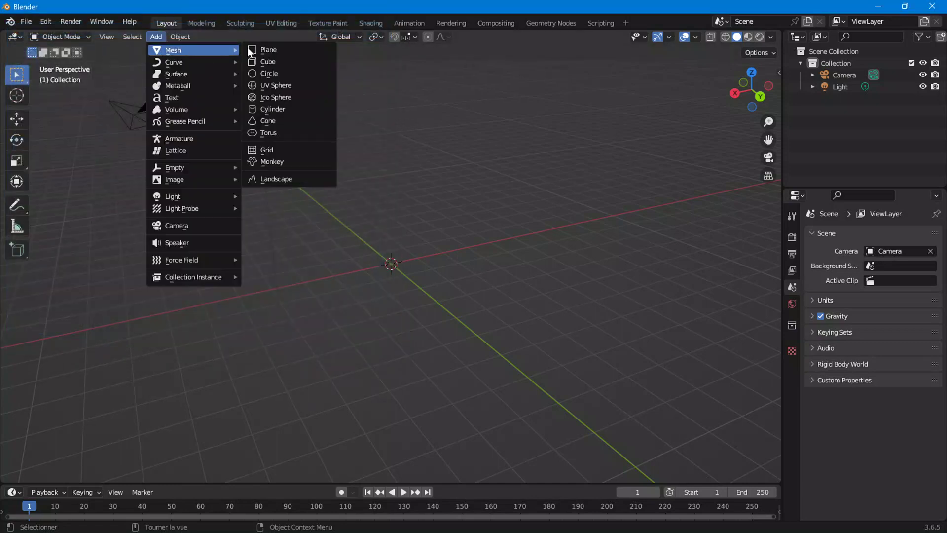
Add a Landscape mesh and set its Falloff to None.
click(290, 182)
scroll(354, 301, up, 3)
mouse_move(378, 327)
middle_down()
mouse_move(490, 346)
mouse_move(390, 300)
mouse_move(330, 352)
mouse_move(490, 340)
mouse_move(508, 328)
mouse_move(476, 340)
mouse_move(481, 352)
middle_up()
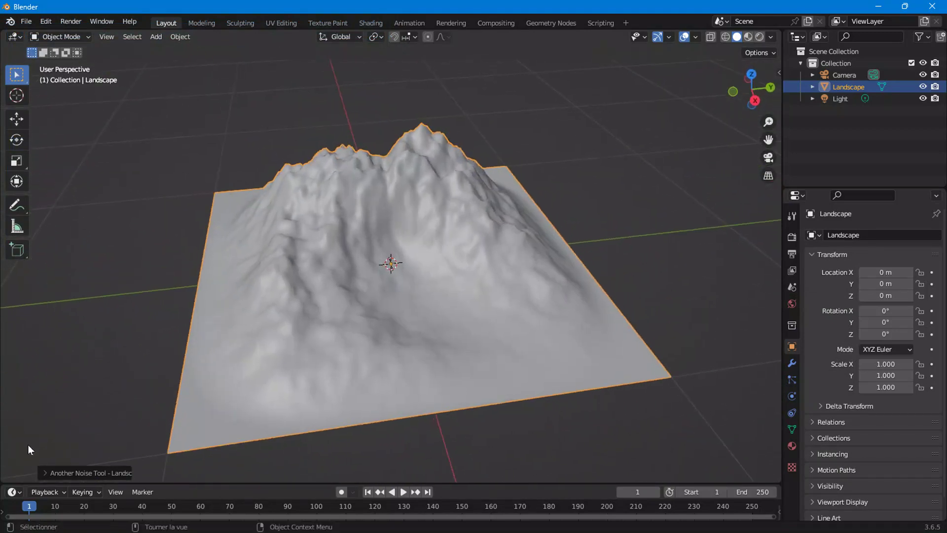
click(43, 473)
scroll(67, 431, down, 5)
scroll(79, 418, down, 2)
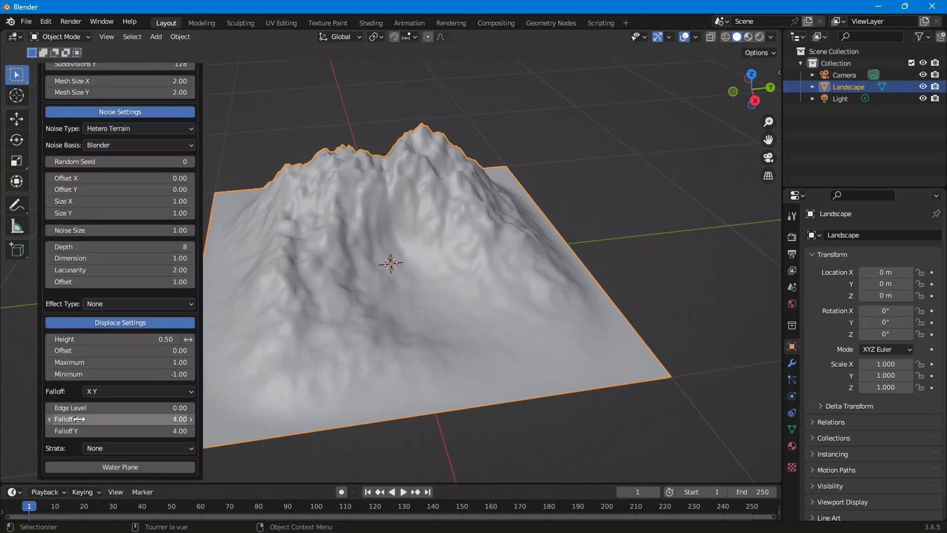
click(144, 389)
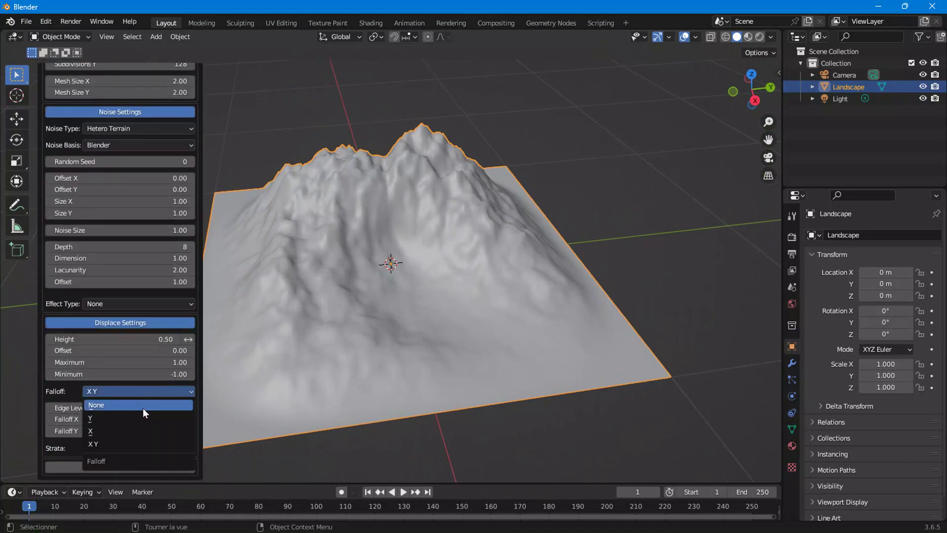
click(143, 406)
Cycle the landscape Falloff through Y and X, finishing on X Y.
mouse_move(468, 372)
middle_down()
mouse_move(407, 327)
mouse_move(356, 350)
mouse_move(398, 378)
mouse_move(507, 354)
mouse_move(498, 342)
mouse_move(483, 366)
mouse_move(387, 331)
middle_up()
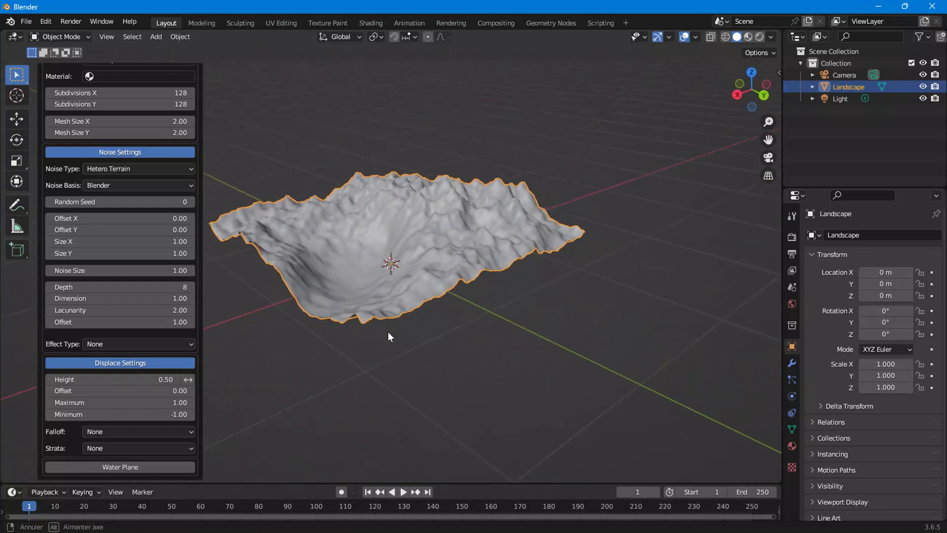
mouse_move(378, 206)
middle_down()
mouse_move(357, 256)
mouse_move(443, 268)
mouse_move(389, 264)
mouse_move(420, 271)
middle_up()
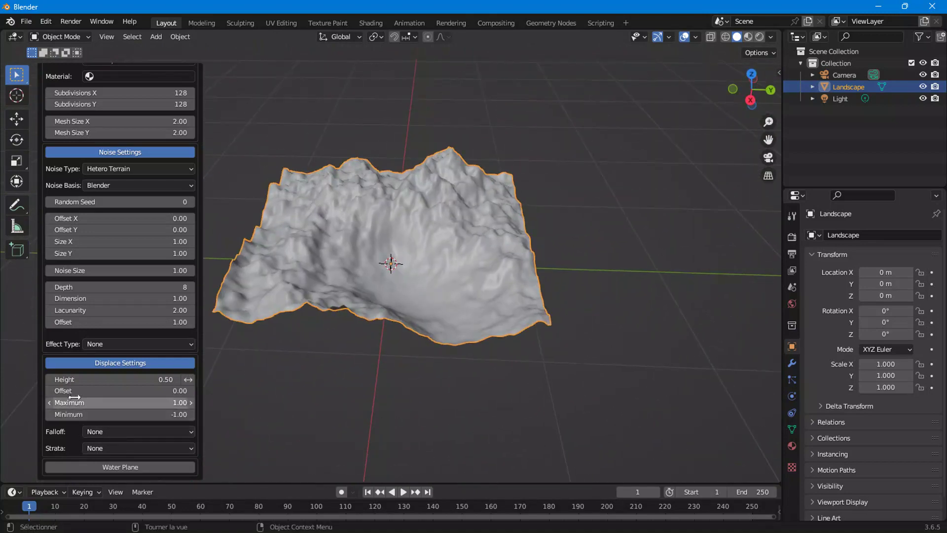
click(99, 431)
click(99, 458)
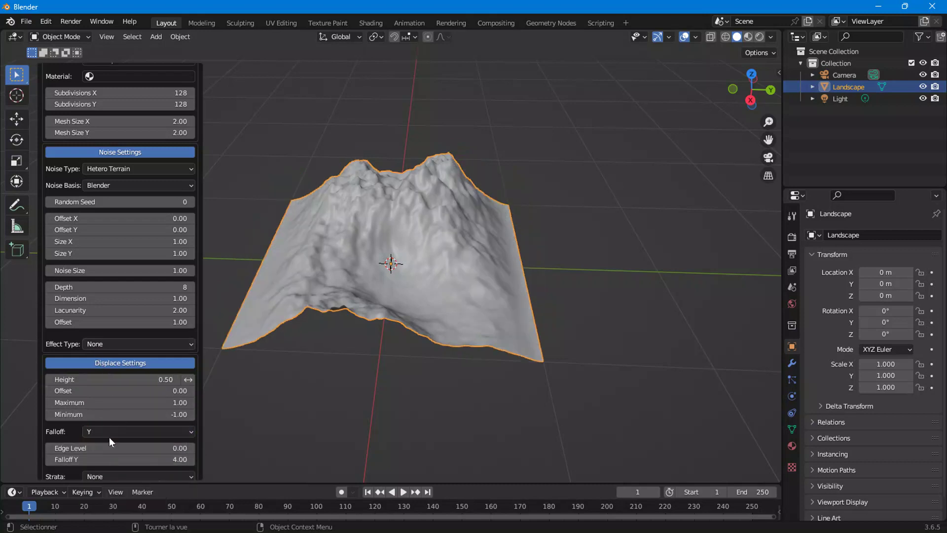
click(108, 437)
click(109, 468)
click(114, 436)
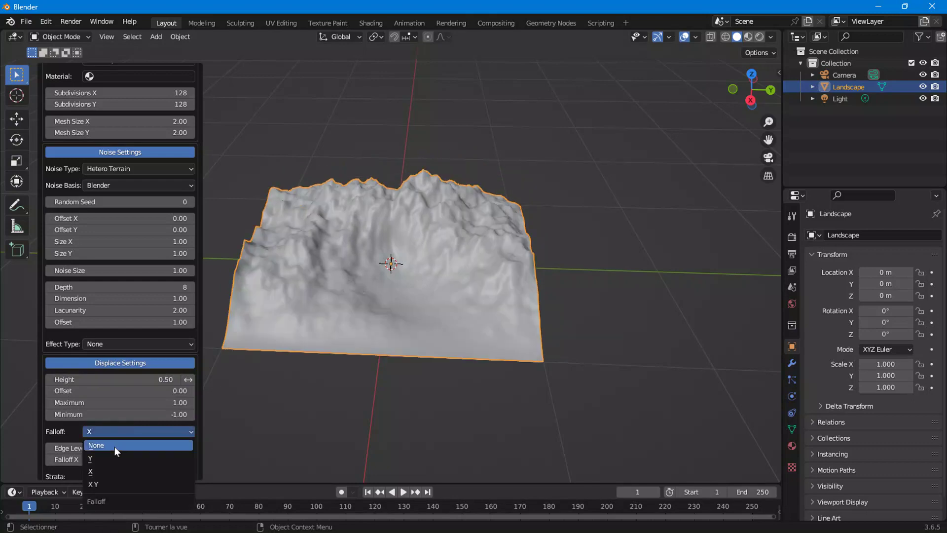
click(111, 481)
mouse_move(337, 322)
middle_down()
mouse_move(363, 291)
mouse_move(315, 318)
middle_up()
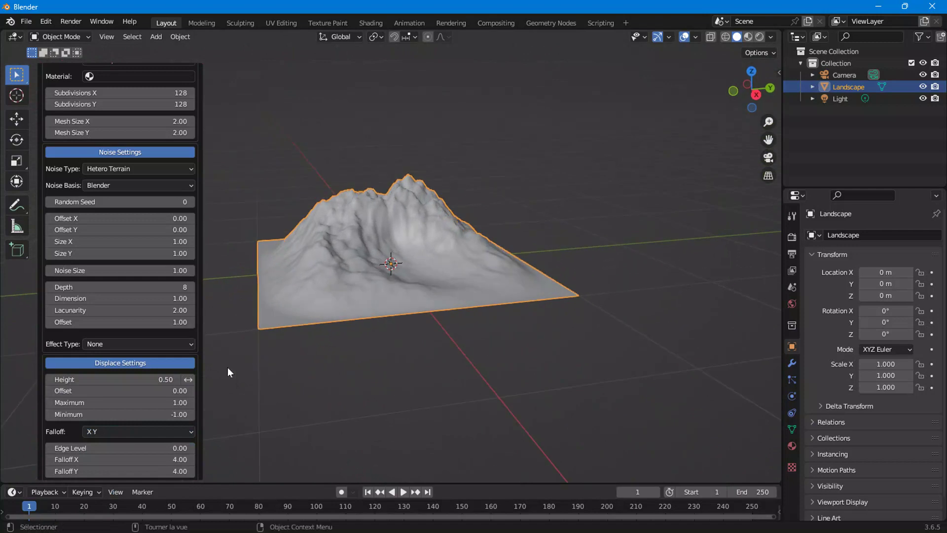
scroll(141, 443, down, 2)
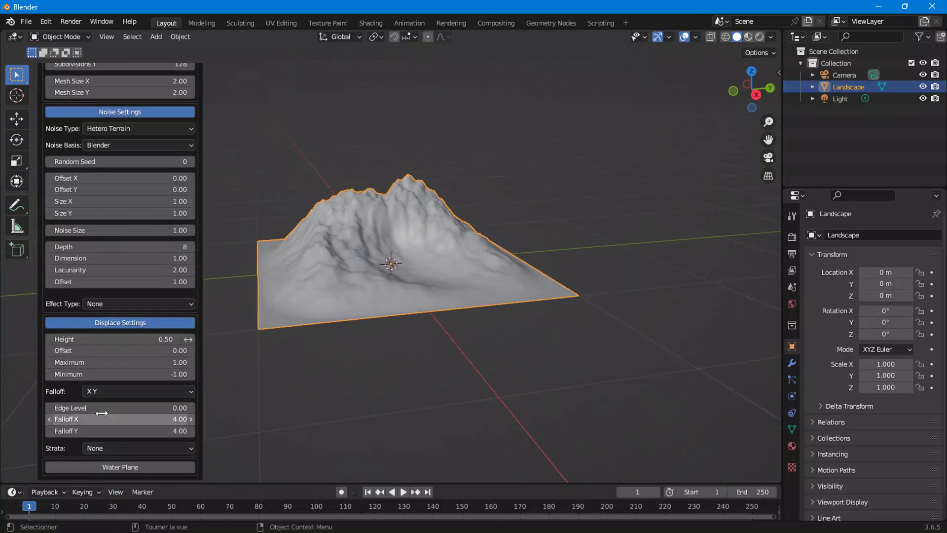